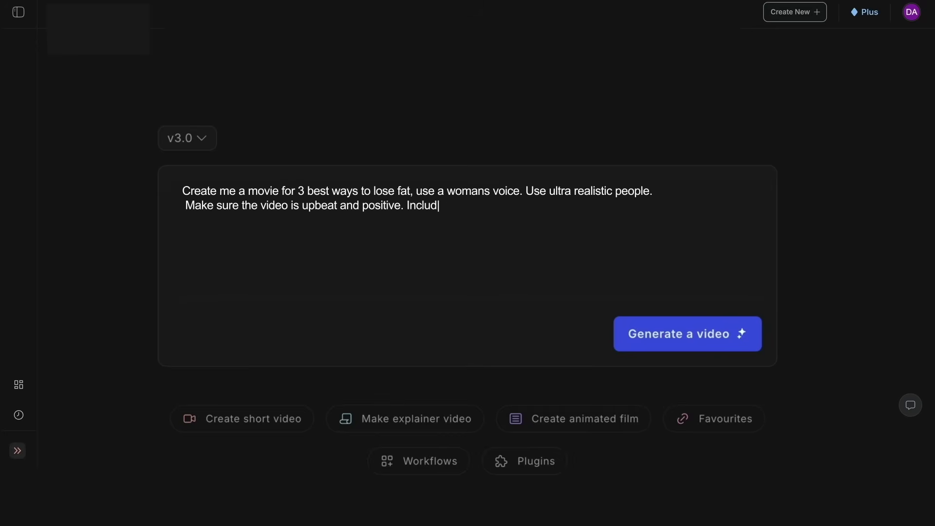
- Generate the fat-loss video, load the second example clip, then generate and play the puppy chase clip
{"action": "left_click", "coordinate": [688, 336]}
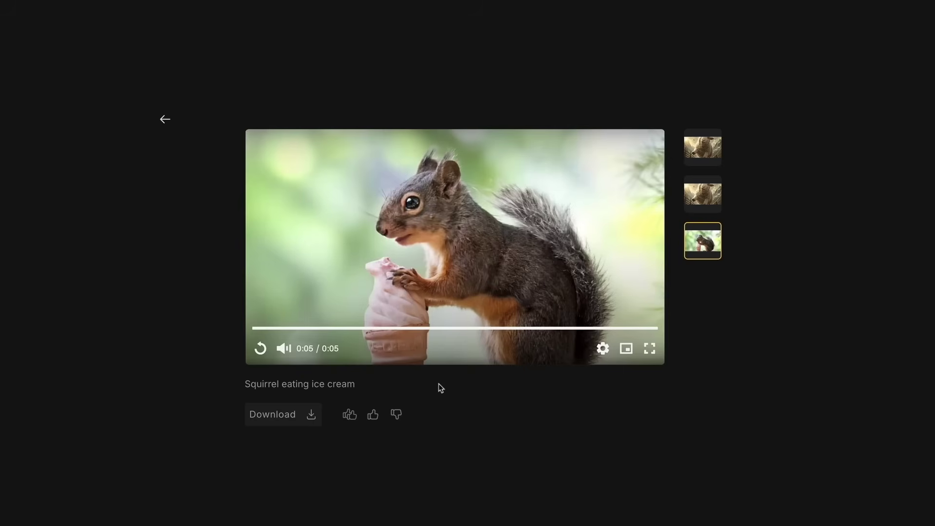
{"action": "left_click", "coordinate": [703, 196]}
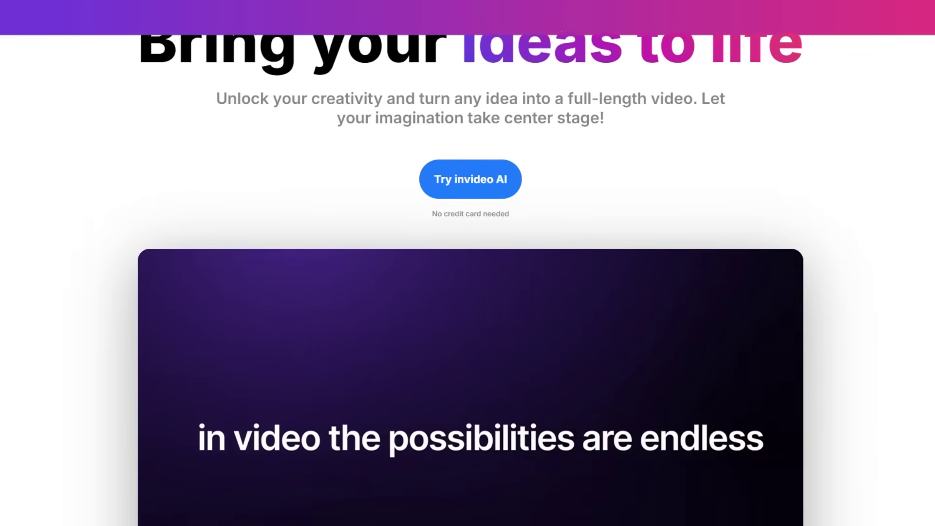
{"action": "scroll", "coordinate": [598, 375], "scroll_direction": "down", "scroll_amount": 8}
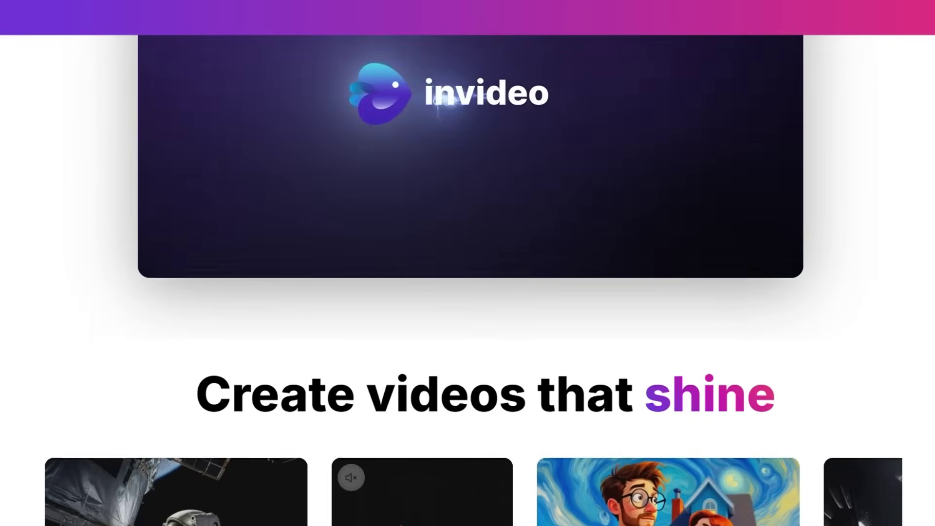
{"action": "scroll", "coordinate": [598, 375], "scroll_direction": "down", "scroll_amount": 4}
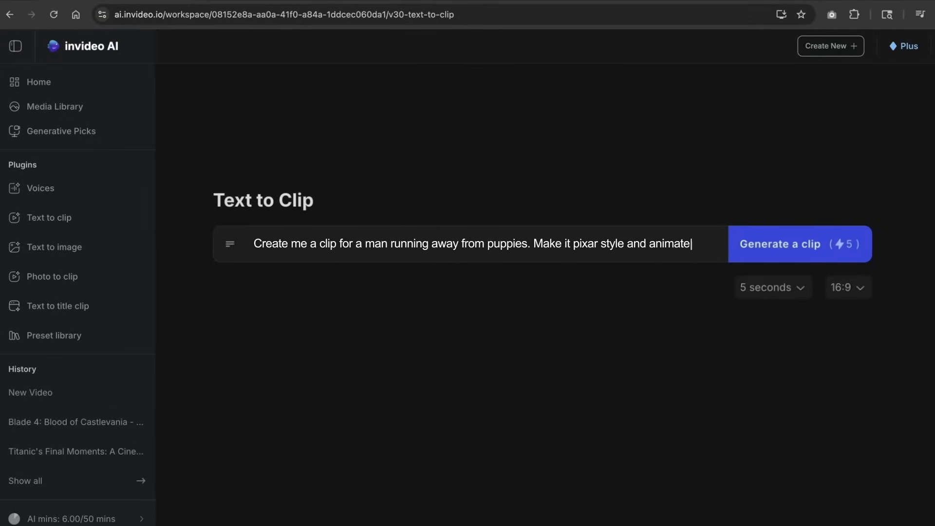
{"action": "left_click", "coordinate": [796, 244]}
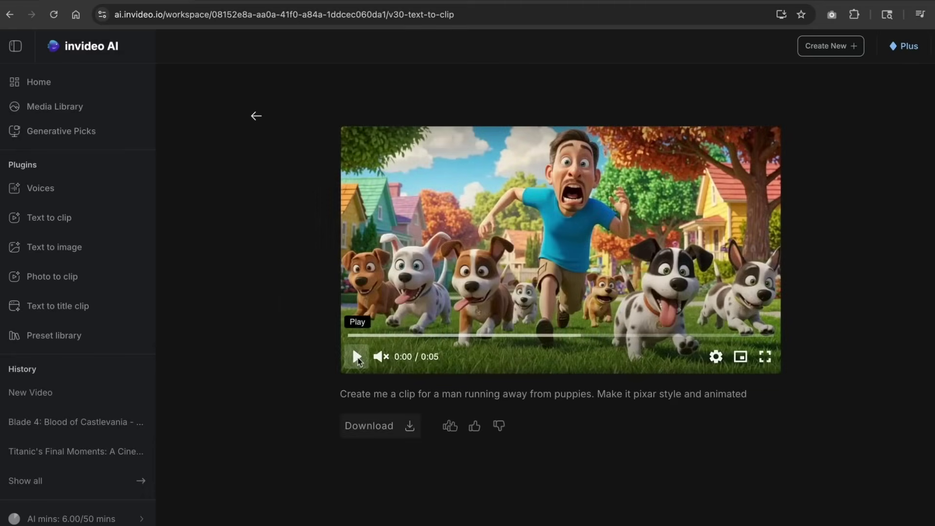
{"action": "left_click", "coordinate": [357, 358]}
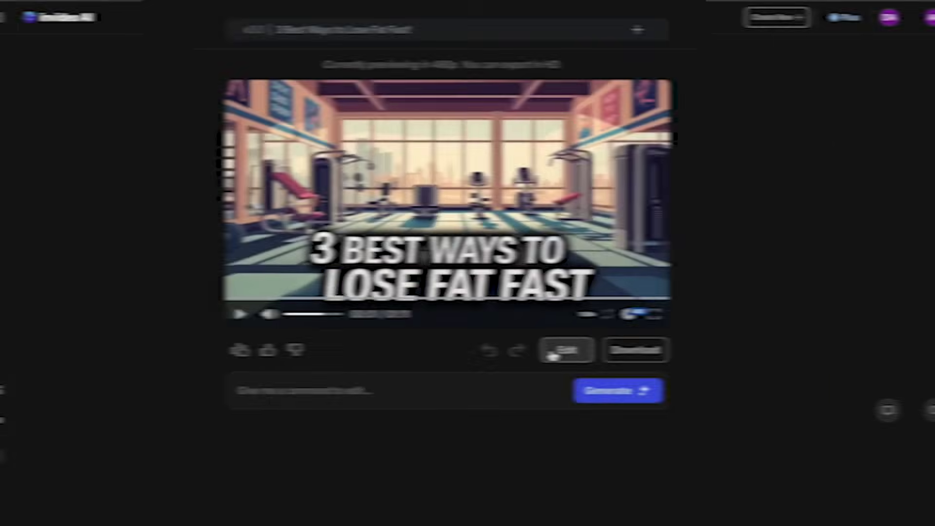
- Enter a 'Change the language to Span' edit request, look for stock footage, and generate the Lion King video
{"action": "type", "text": "Change the language to Spanish"}
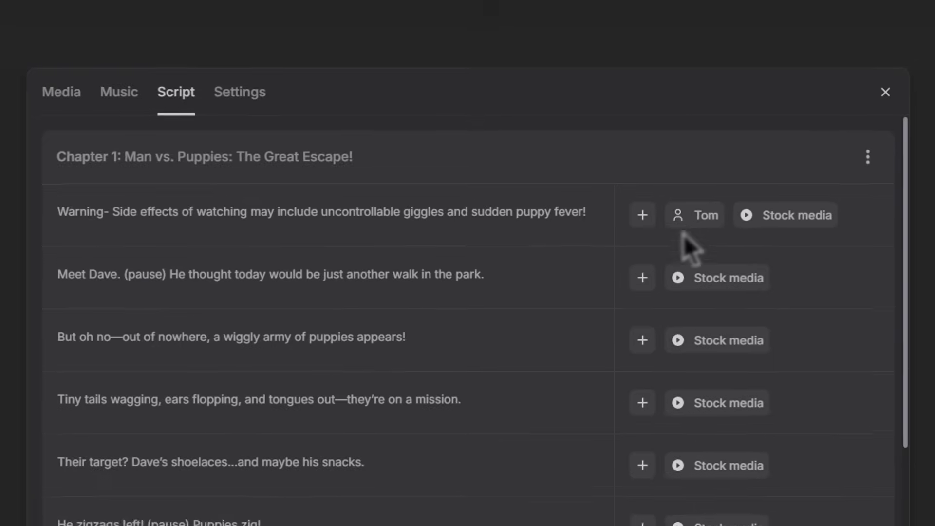
{"action": "left_click", "coordinate": [692, 217]}
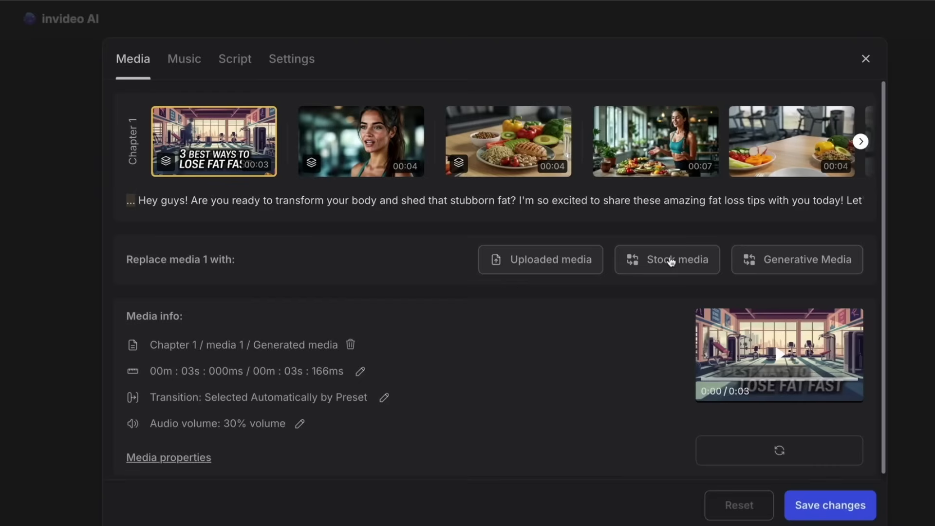
{"action": "left_click", "coordinate": [671, 262]}
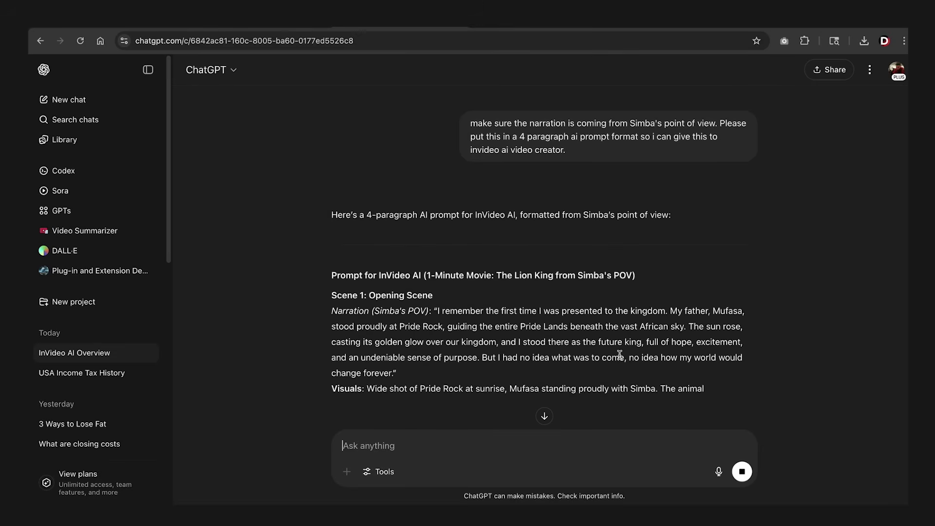
{"action": "left_click", "coordinate": [615, 273]}
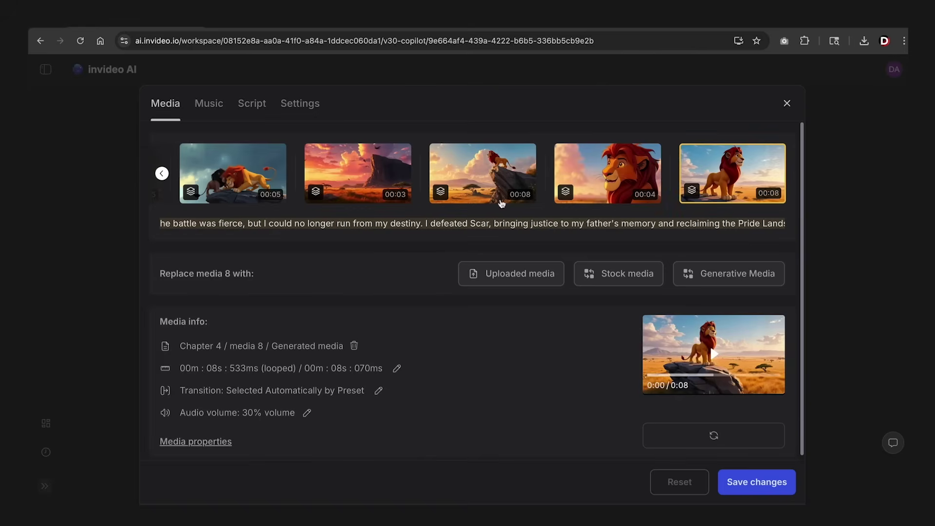
{"action": "left_click", "coordinate": [257, 111]}
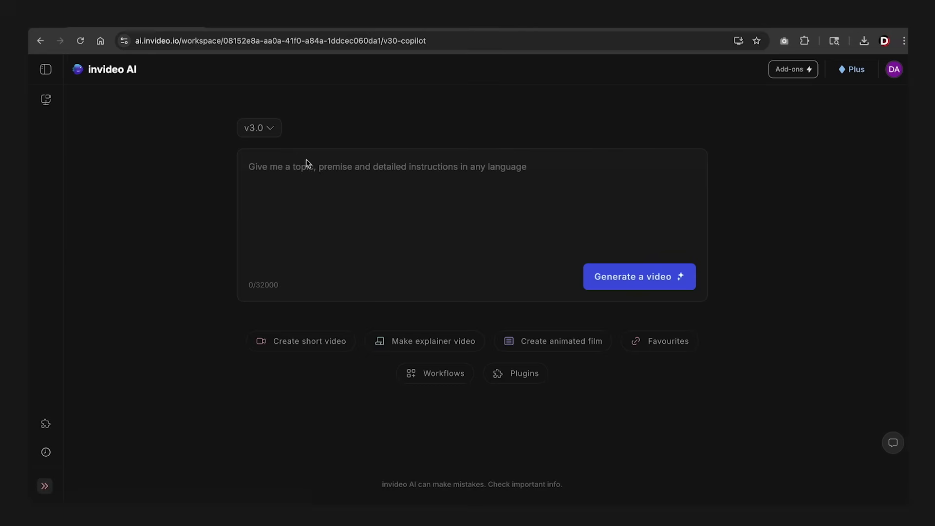
{"action": "right_click", "coordinate": [295, 169]}
{"action": "left_click", "coordinate": [314, 256]}
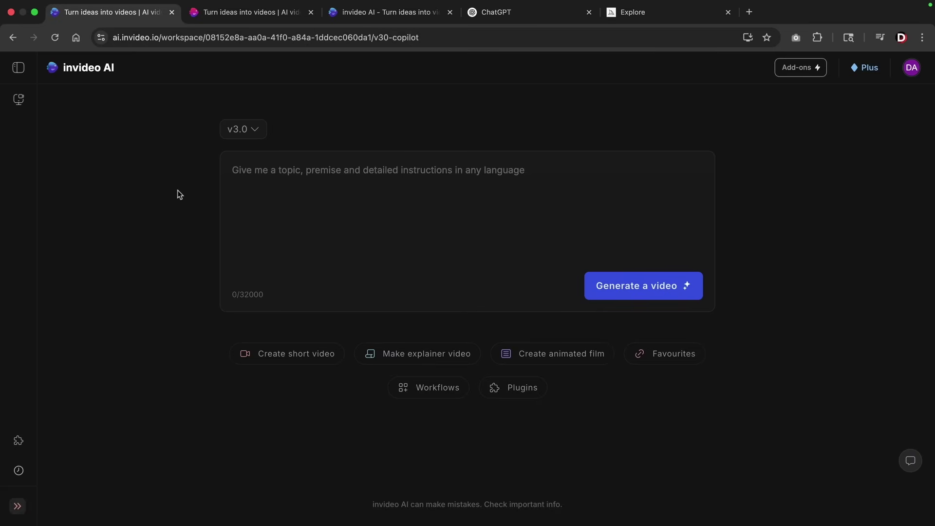
{"action": "left_click", "coordinate": [237, 129]}
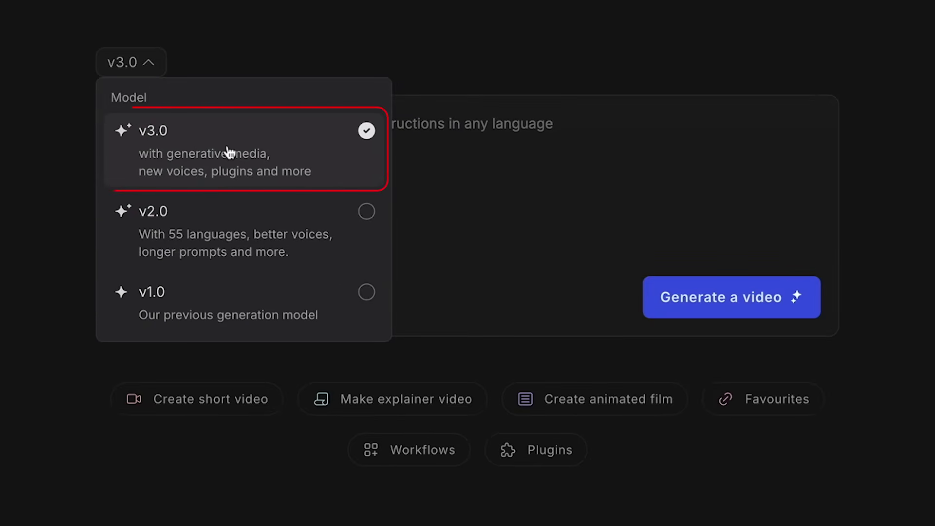
{"action": "left_click", "coordinate": [302, 152]}
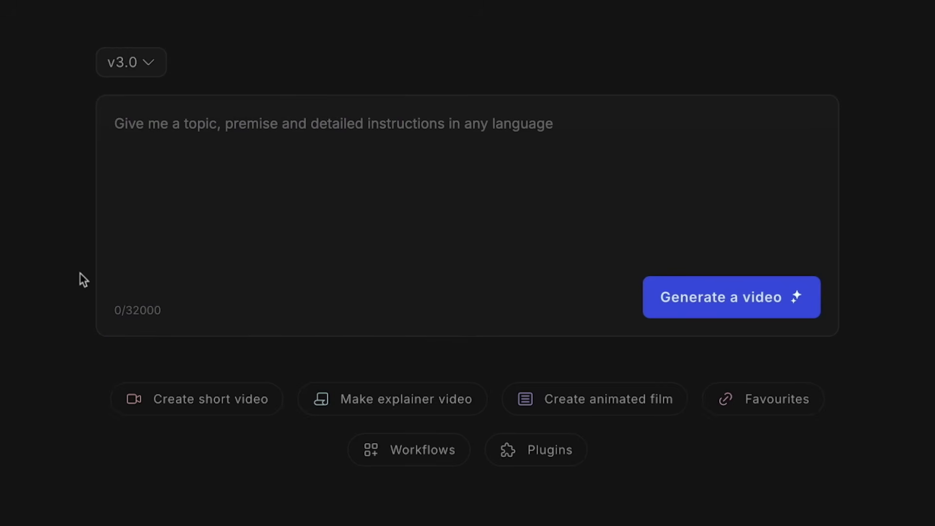
- Browse Media Library's Generative Picks and view the Mauna Loa The Fiery Majesty prompt
{"action": "left_click", "coordinate": [24, 22]}
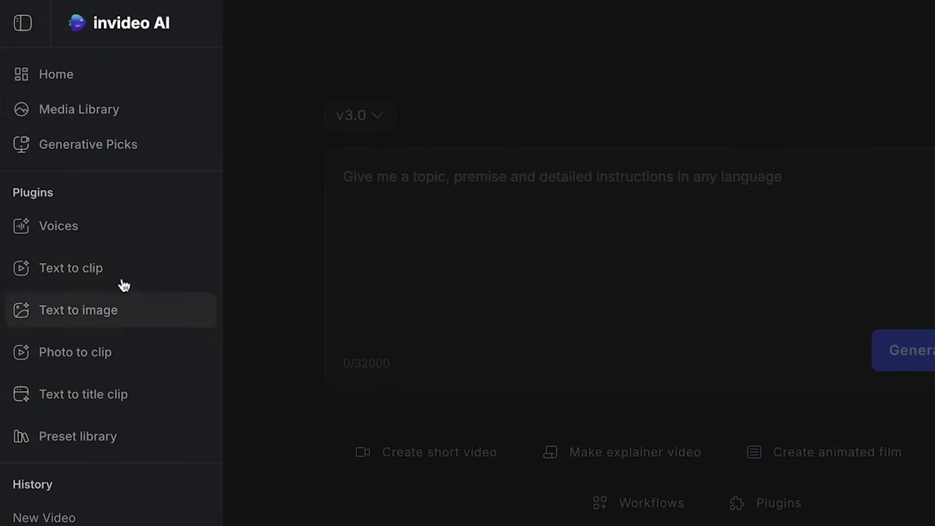
{"action": "scroll", "coordinate": [96, 411], "scroll_direction": "down", "scroll_amount": 3}
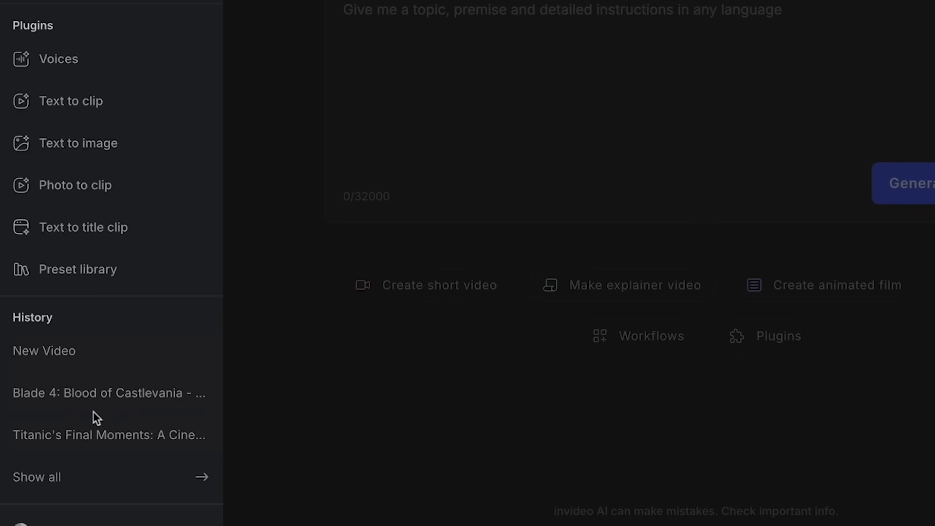
{"action": "scroll", "coordinate": [96, 219], "scroll_direction": "up", "scroll_amount": 3}
{"action": "left_click", "coordinate": [104, 117]}
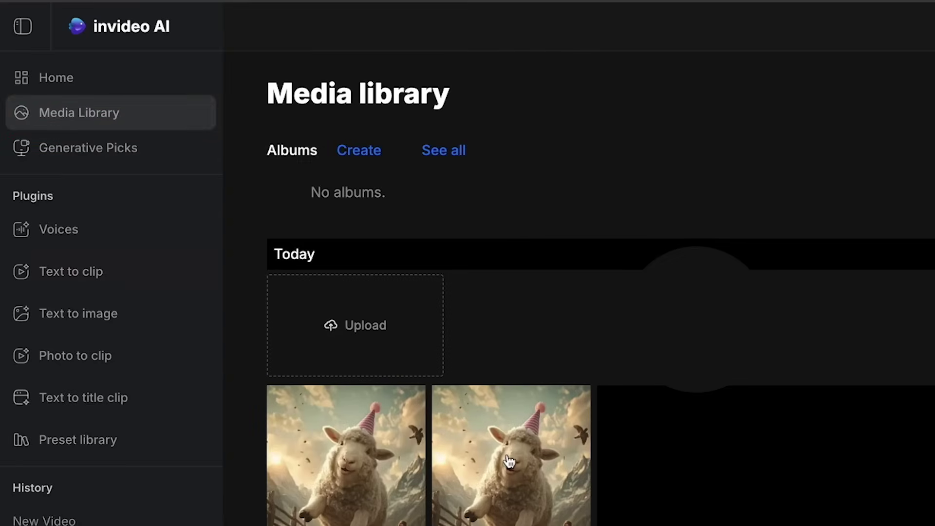
{"action": "left_click", "coordinate": [103, 150]}
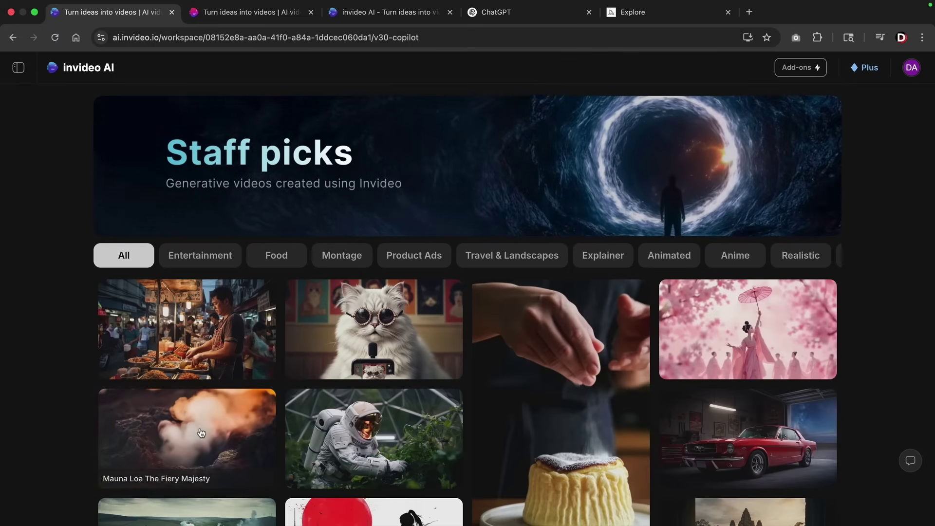
{"action": "left_click", "coordinate": [187, 455]}
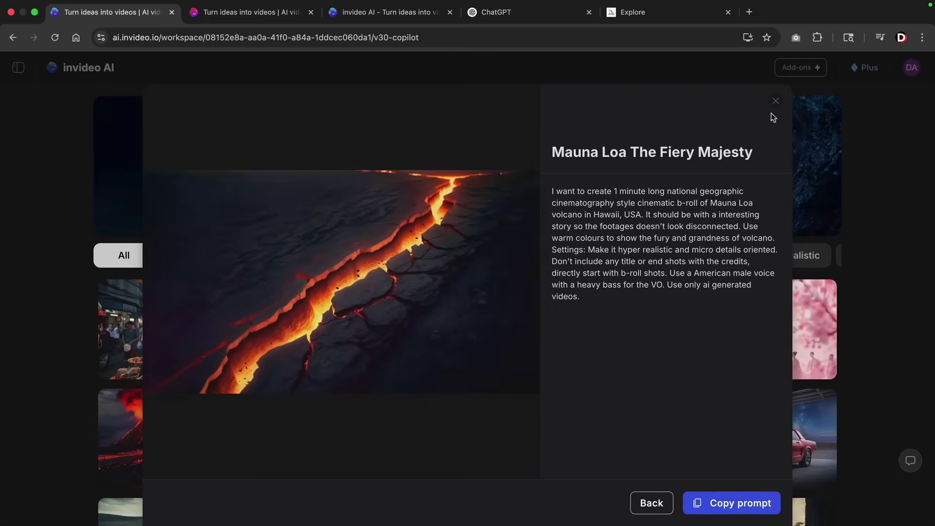
- Close the Mauna Loa details, then read and close the Add Voice cloning permission instructions on Voices
{"action": "left_click", "coordinate": [776, 100]}
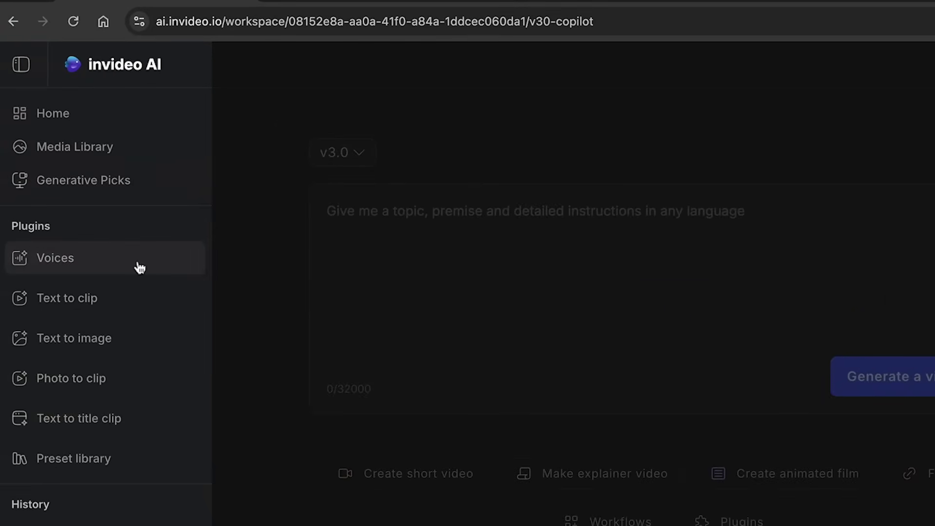
{"action": "left_click", "coordinate": [58, 266]}
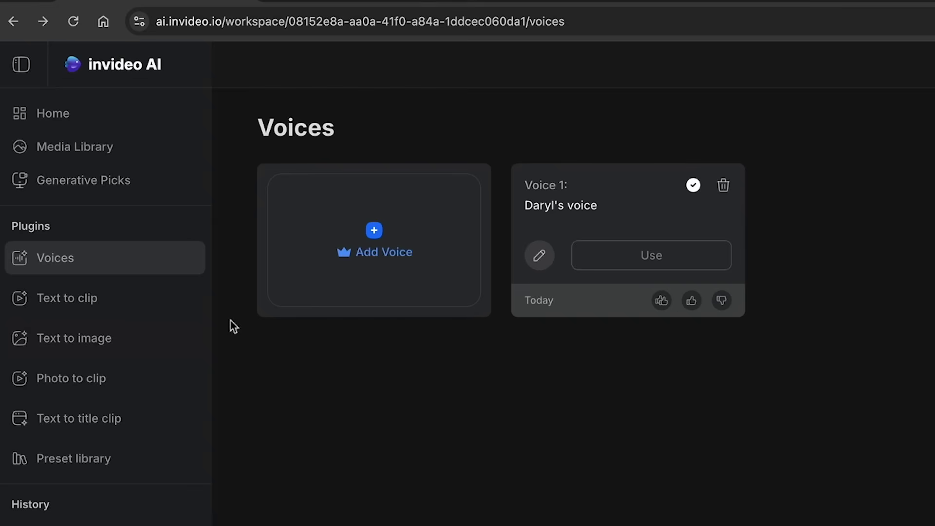
{"action": "left_click", "coordinate": [389, 252]}
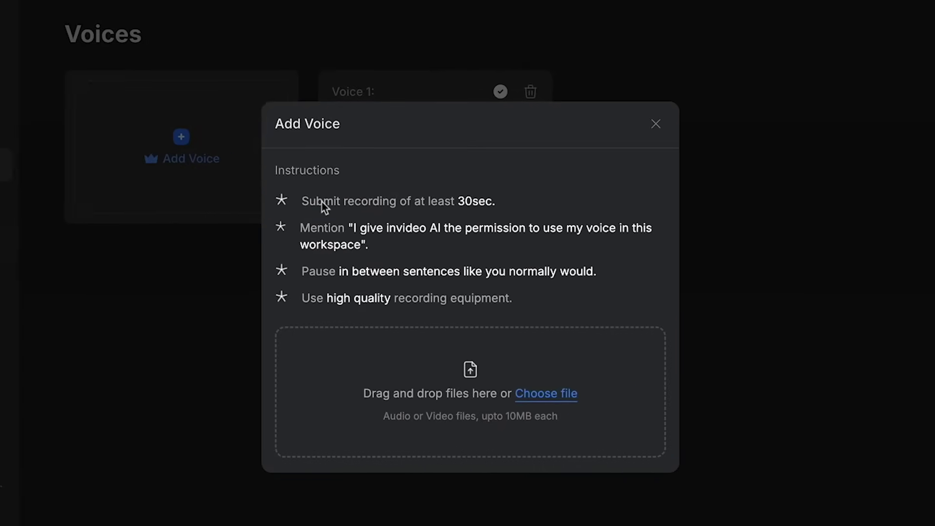
{"action": "left_click_drag", "start_coordinate": [375, 243], "coordinate": [346, 229]}
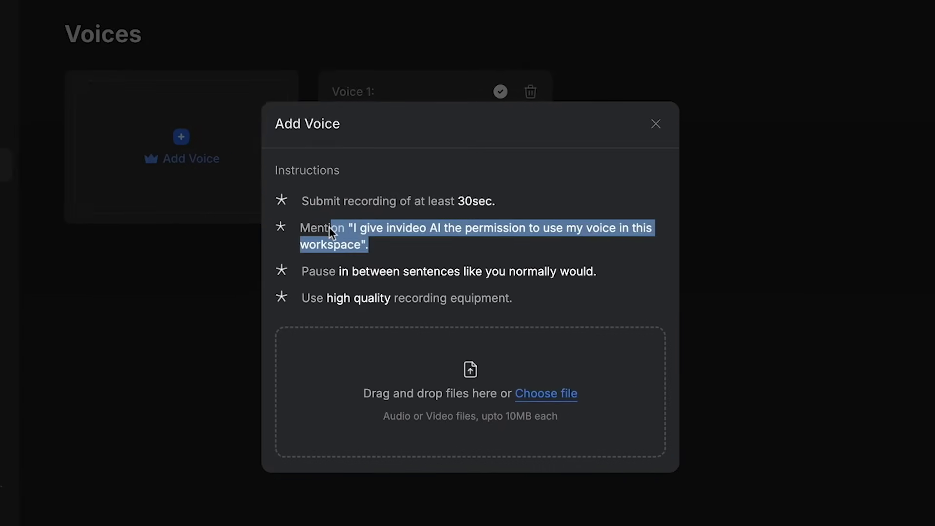
{"action": "left_click", "coordinate": [329, 228]}
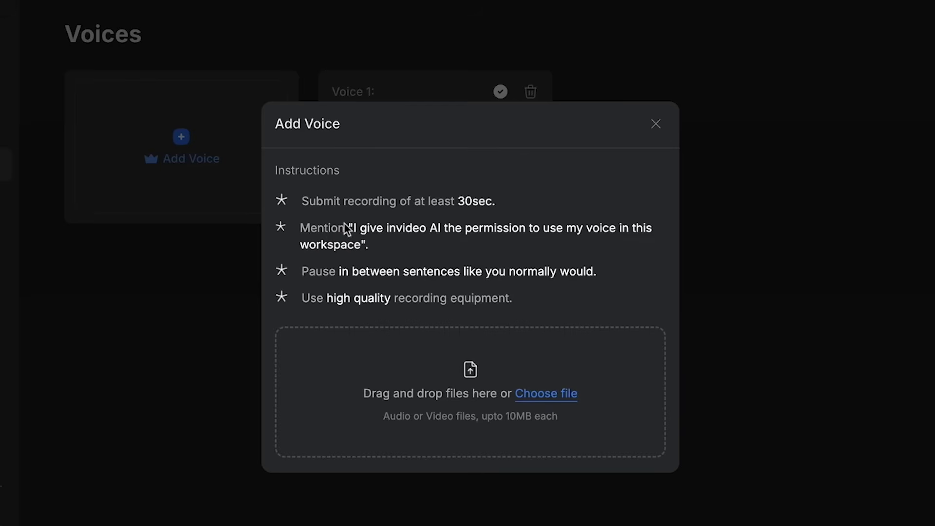
{"action": "left_click", "coordinate": [656, 125]}
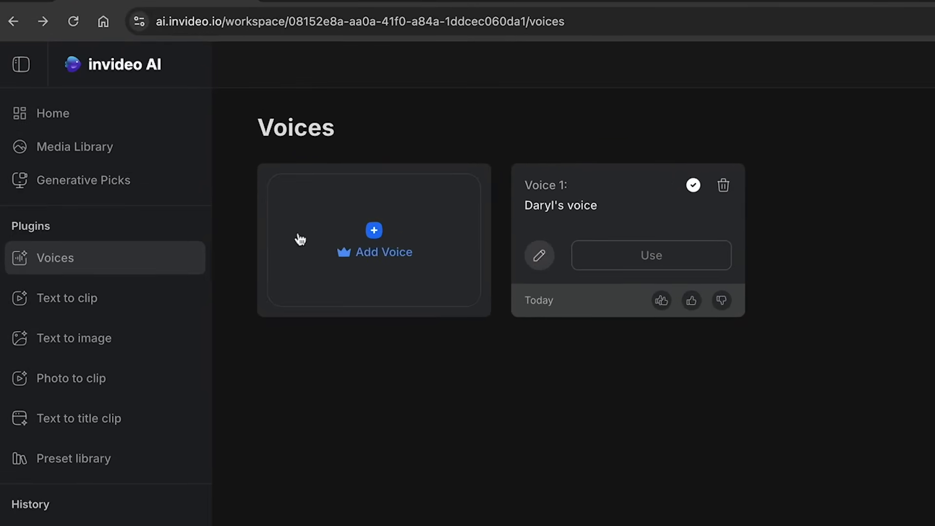
- Paste the puppy chase description into Text to Clip, keep 5 seconds and 16:9, then generate and play it
{"action": "left_click", "coordinate": [103, 301]}
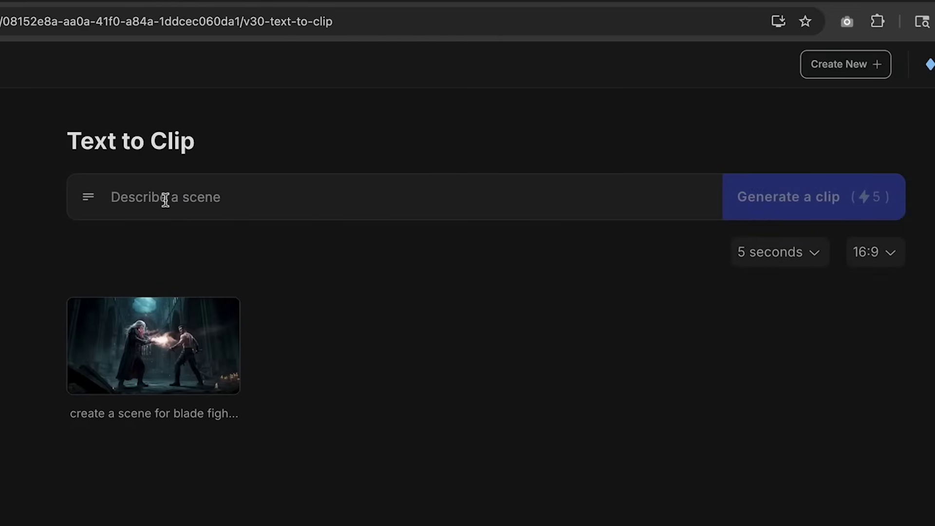
{"action": "type", "text": "Create me a clip for a man running away from puppies. Make it pixar style and animated"}
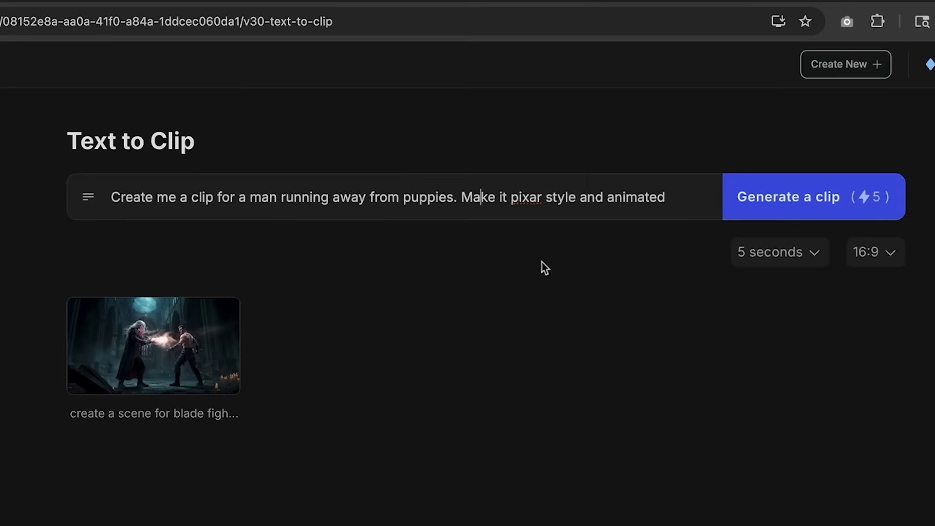
{"action": "left_click", "coordinate": [784, 258]}
{"action": "left_click", "coordinate": [783, 256]}
{"action": "left_click", "coordinate": [884, 256]}
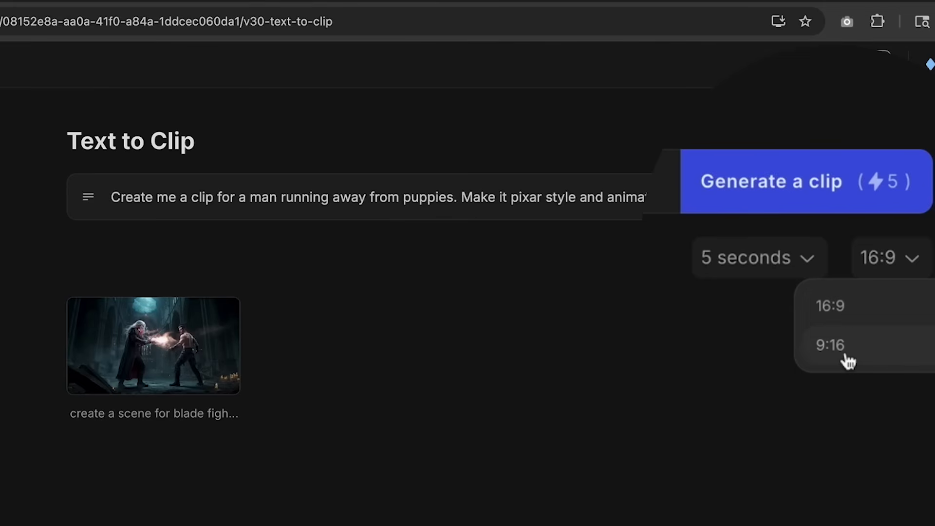
{"action": "left_click", "coordinate": [848, 312]}
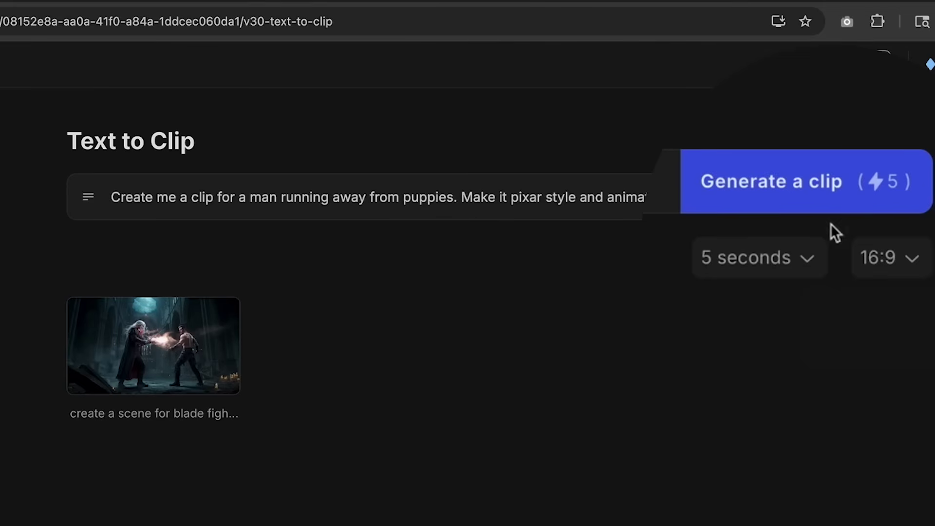
{"action": "left_click", "coordinate": [809, 191]}
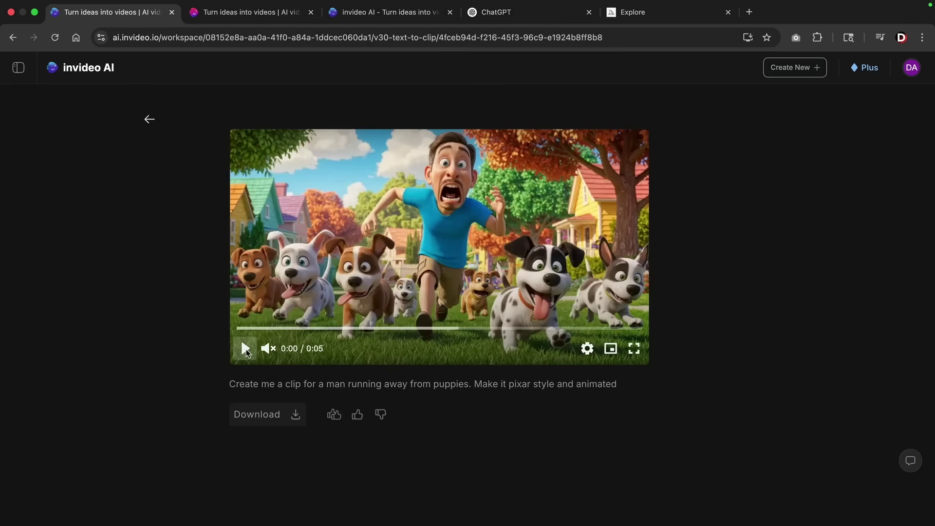
{"action": "left_click", "coordinate": [246, 352]}
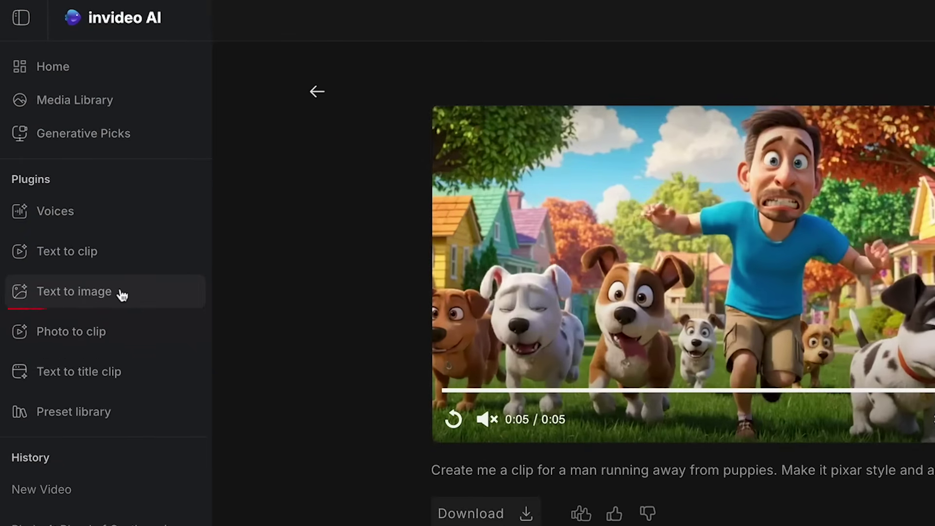
- View the Thailand street ice-cream image in Text to Image, then go to Photo to Clip
{"action": "left_click", "coordinate": [79, 237]}
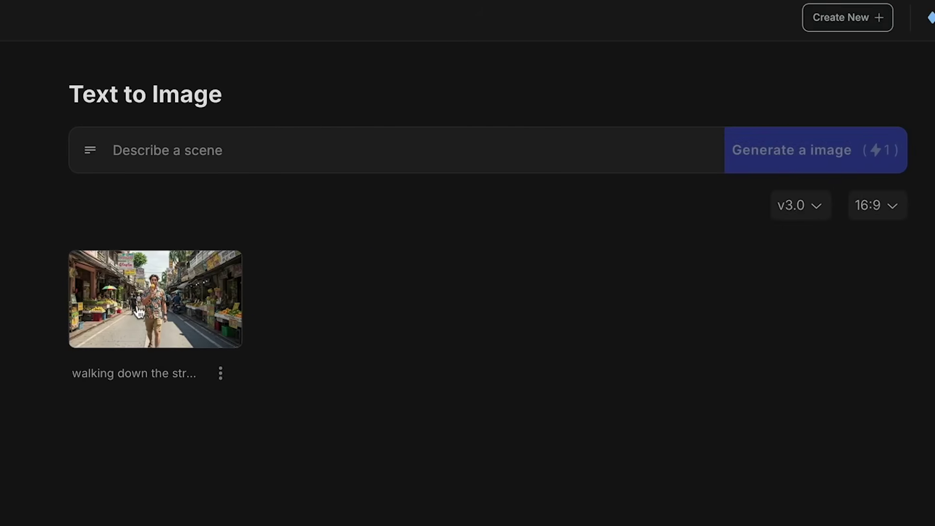
{"action": "left_click", "coordinate": [140, 312]}
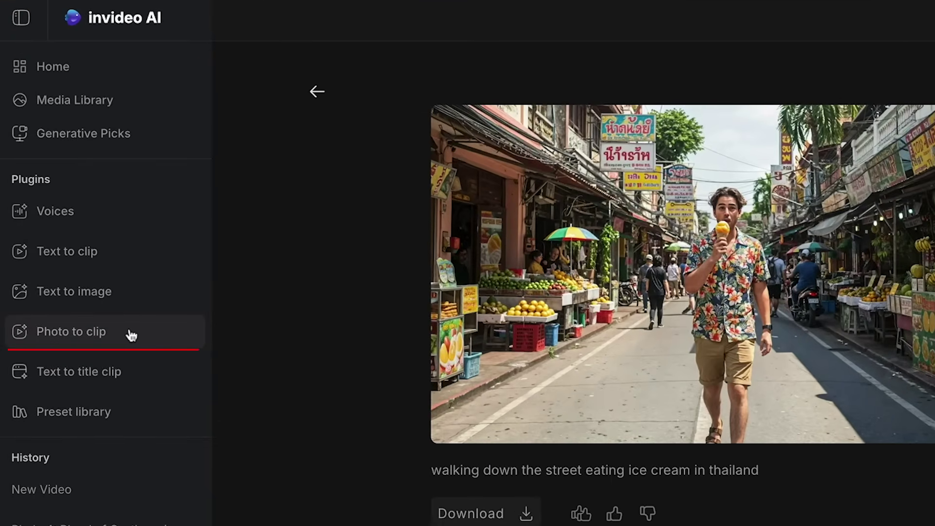
{"action": "left_click", "coordinate": [131, 334]}
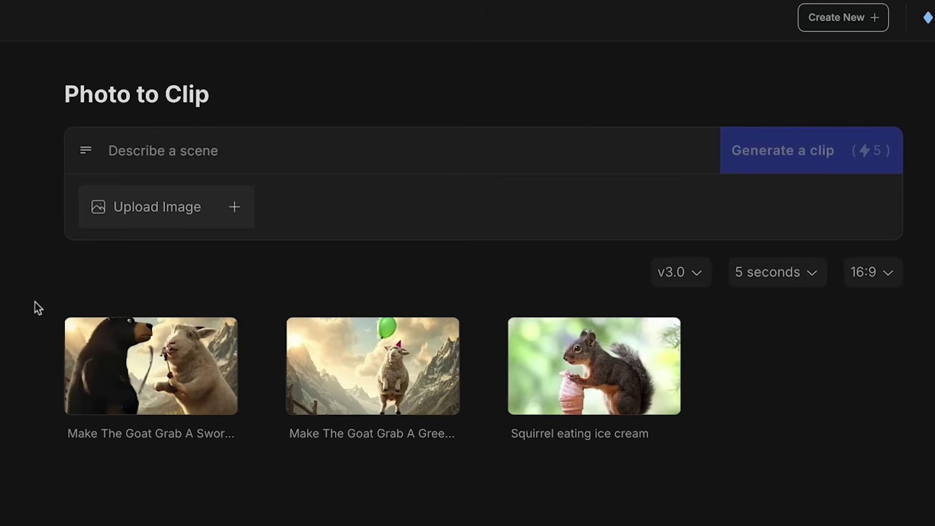
- Play the squirrel eating ice cream clip, then the goat grabbing a green balloon clip
{"action": "left_click", "coordinate": [587, 375]}
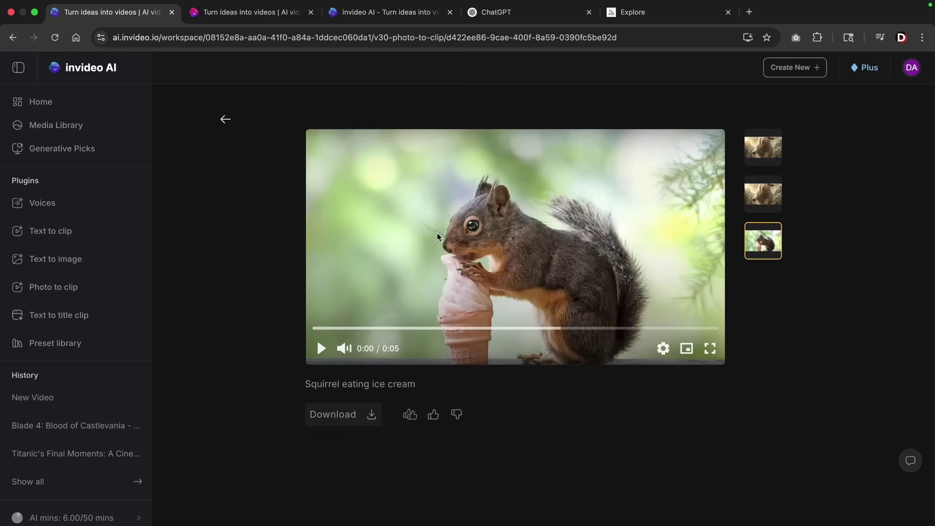
{"action": "left_click", "coordinate": [321, 348]}
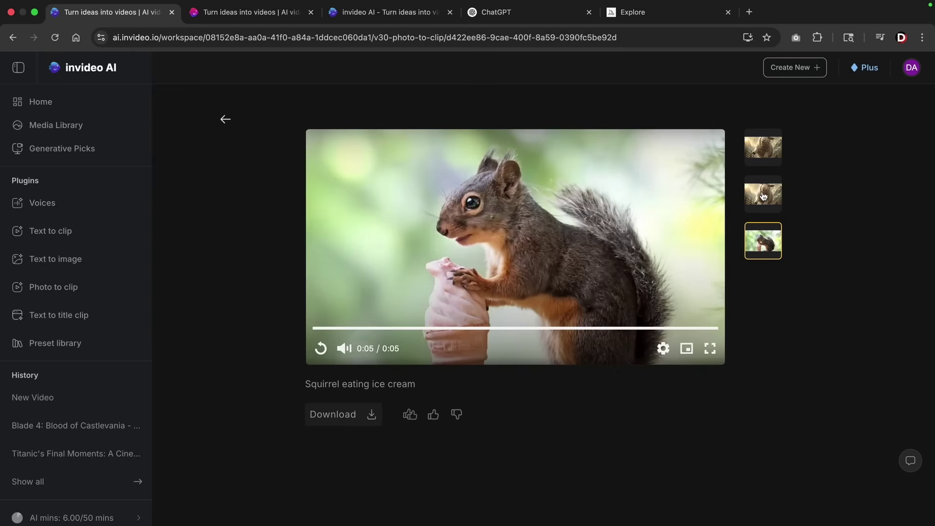
{"action": "left_click", "coordinate": [753, 207]}
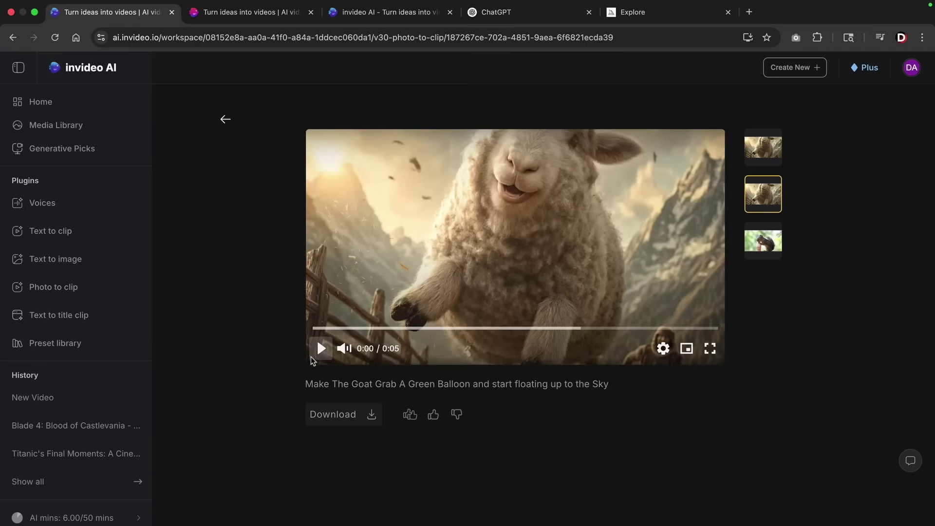
{"action": "left_click", "coordinate": [321, 349]}
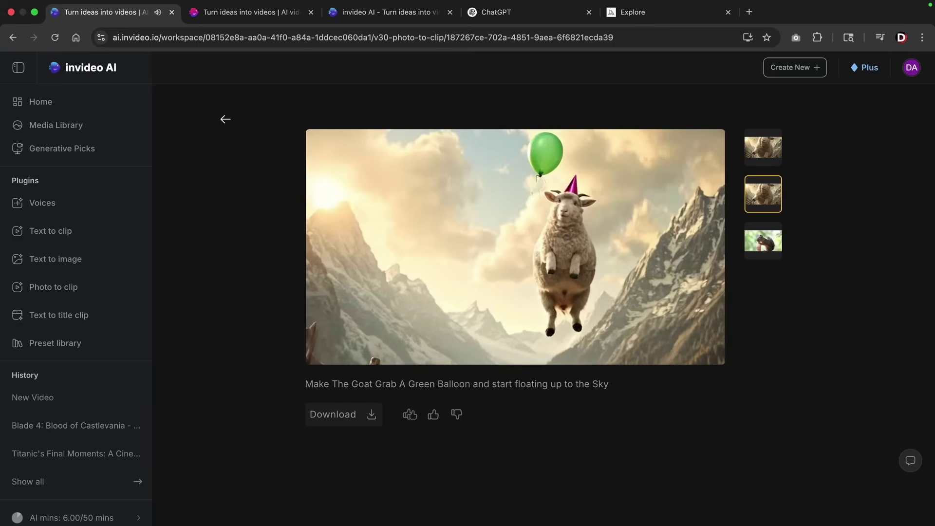
- Scroll through the Midjourney Explore gallery of community images
{"action": "left_click", "coordinate": [673, 15]}
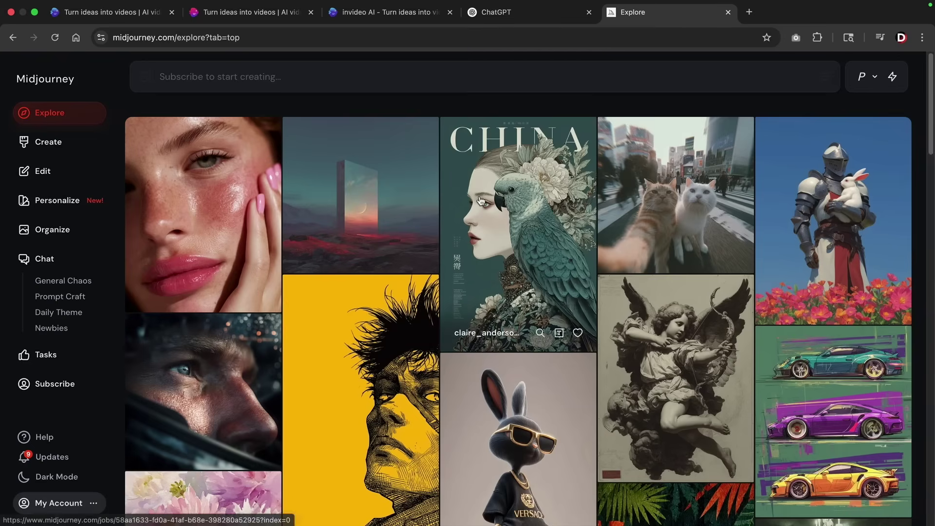
{"action": "scroll", "coordinate": [481, 201], "scroll_direction": "down", "scroll_amount": 5}
{"action": "scroll", "coordinate": [481, 200], "scroll_direction": "down", "scroll_amount": 15}
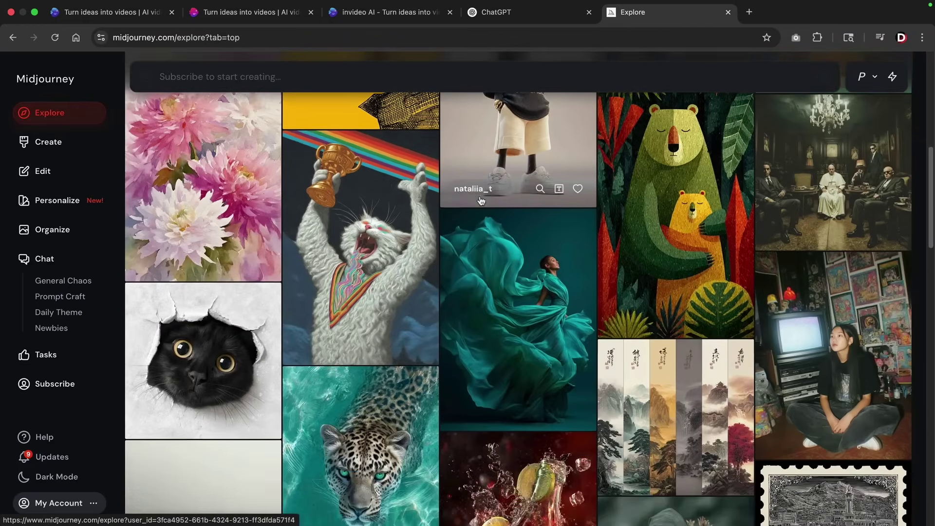
{"action": "scroll", "coordinate": [481, 201], "scroll_direction": "down", "scroll_amount": 15}
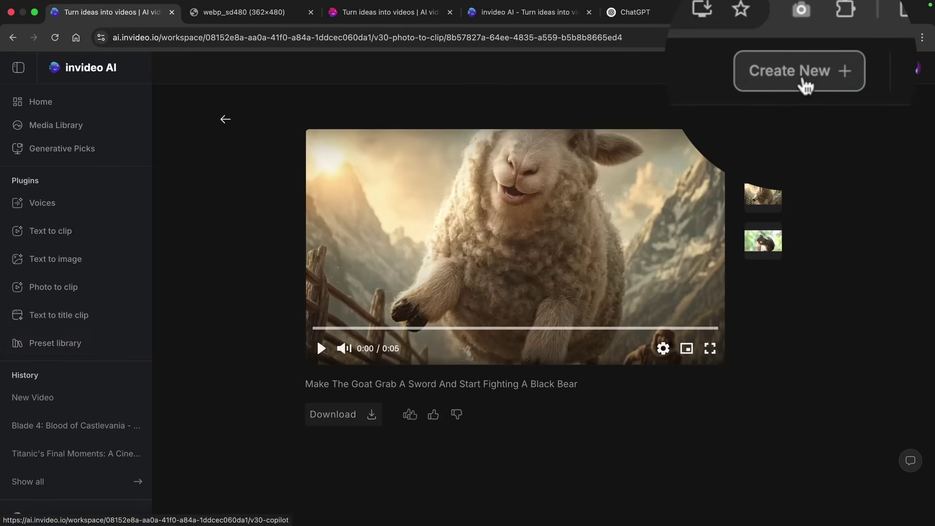
- From Create New, browse the Workflows list and choose the Animated video workflow
{"action": "left_click", "coordinate": [804, 68]}
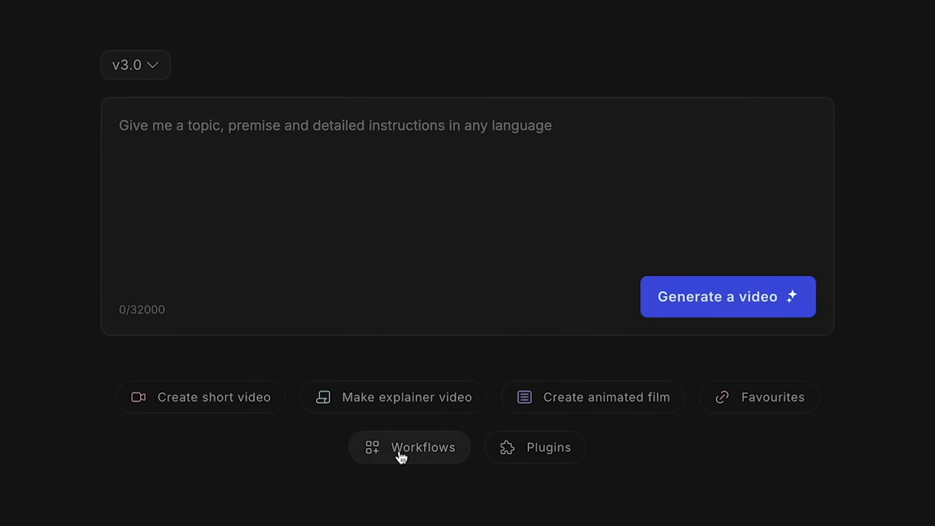
{"action": "left_click", "coordinate": [400, 451]}
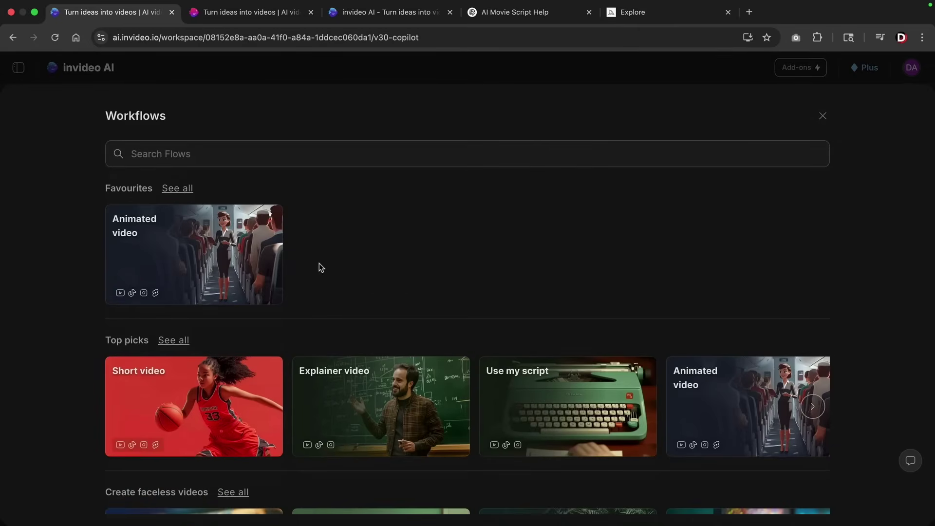
{"action": "scroll", "coordinate": [323, 264], "scroll_direction": "down", "scroll_amount": 5}
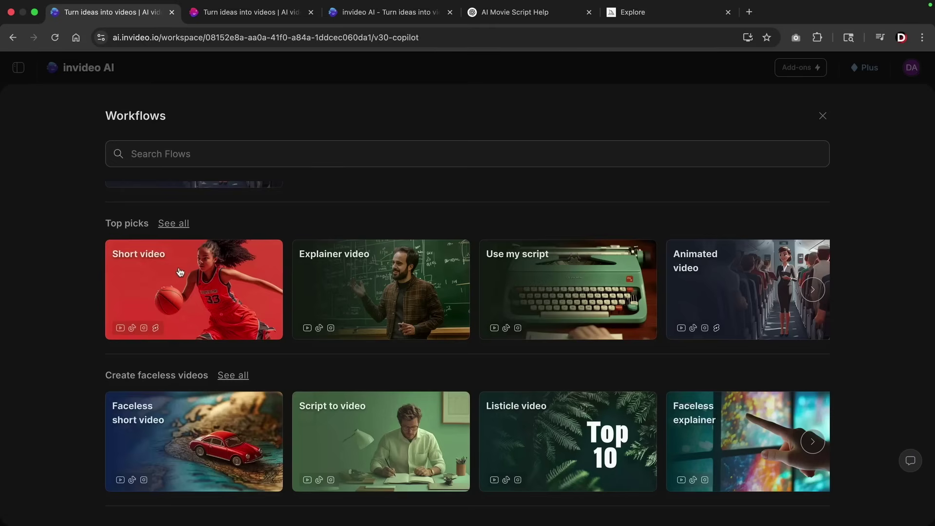
{"action": "scroll", "coordinate": [642, 242], "scroll_direction": "down", "scroll_amount": 2}
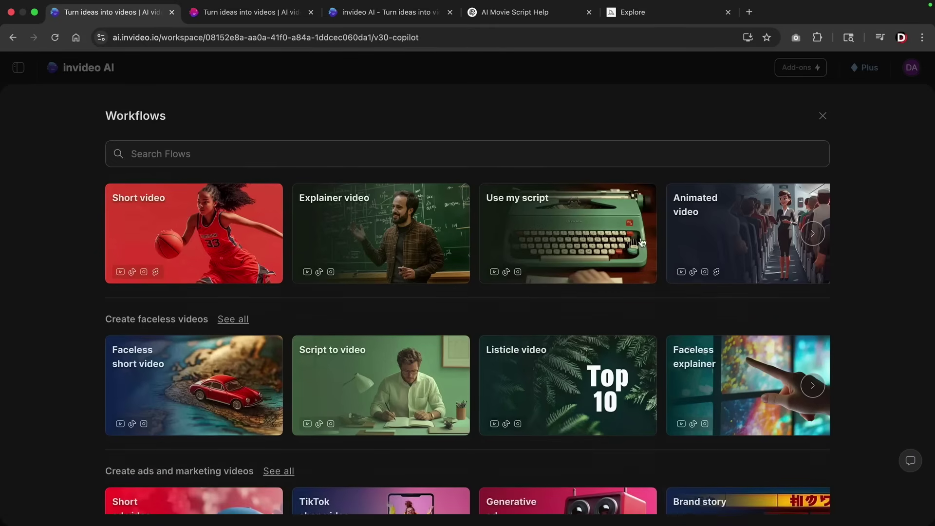
{"action": "scroll", "coordinate": [731, 326], "scroll_direction": "down", "scroll_amount": 4}
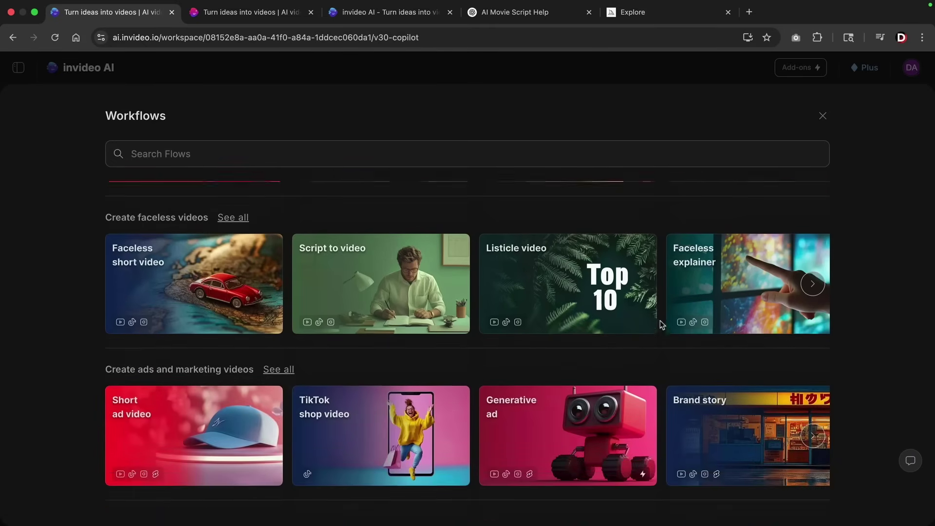
{"action": "scroll", "coordinate": [648, 319], "scroll_direction": "up", "scroll_amount": 5}
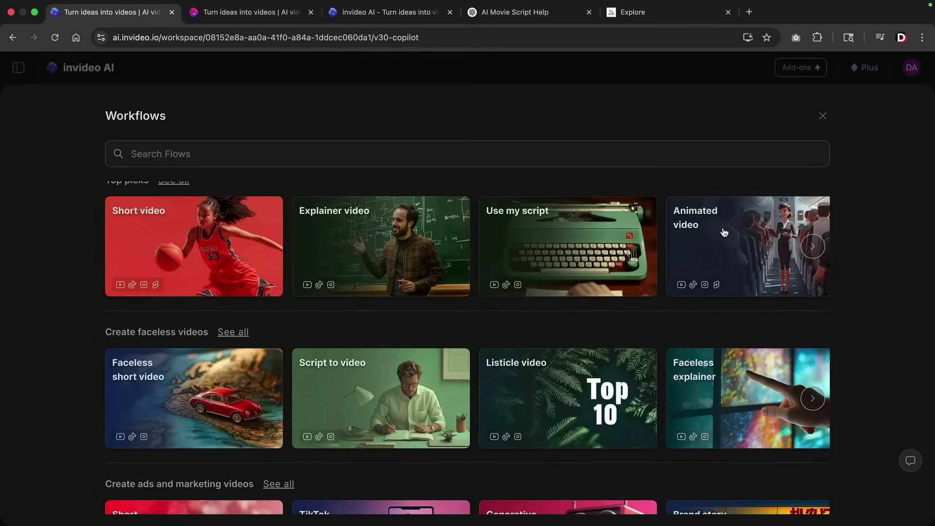
{"action": "left_click", "coordinate": [724, 232]}
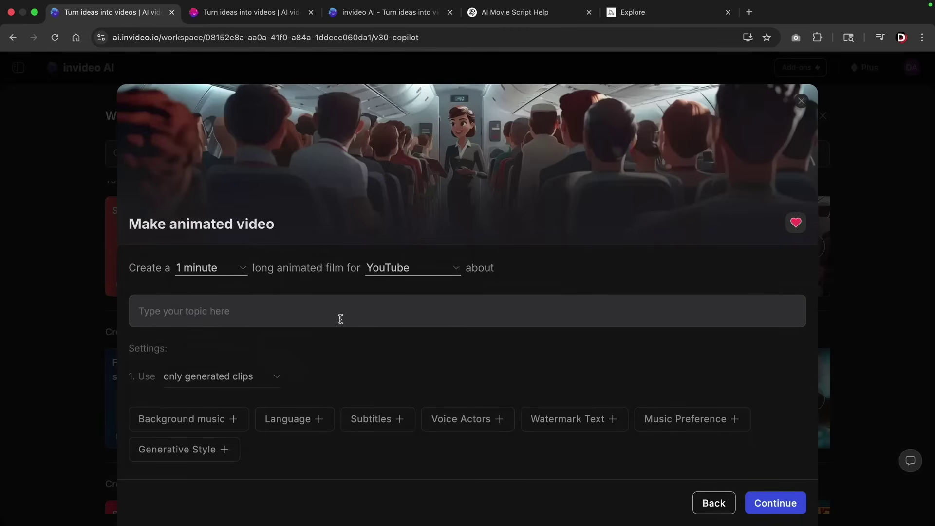
- Close the animated video setup and paste the upbeat, woman-voiced fat-loss movie prompt
{"action": "left_click", "coordinate": [801, 103]}
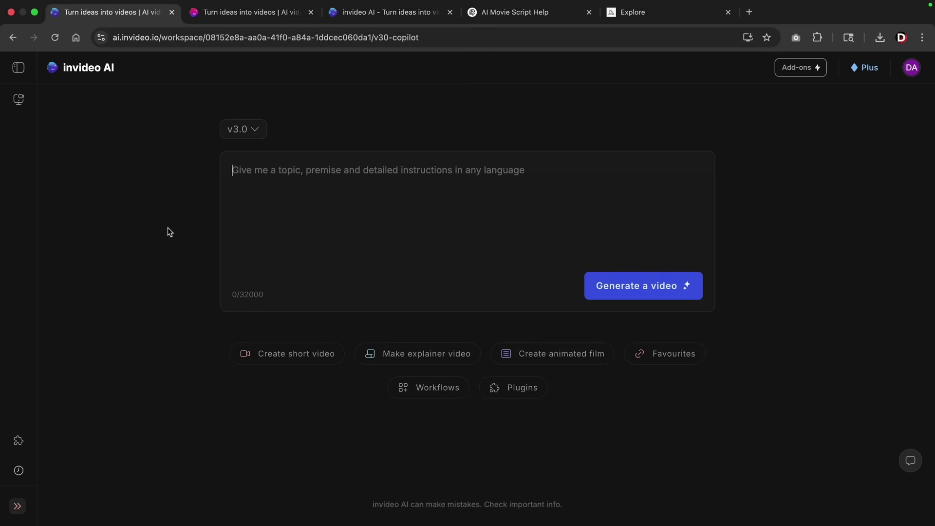
{"action": "type", "text": "Create me a movie for 3 best ways to lose fat, use a womans voice. Use ultra realistic people.  Make sure the video is upbeat and positive. Include motivational music"}
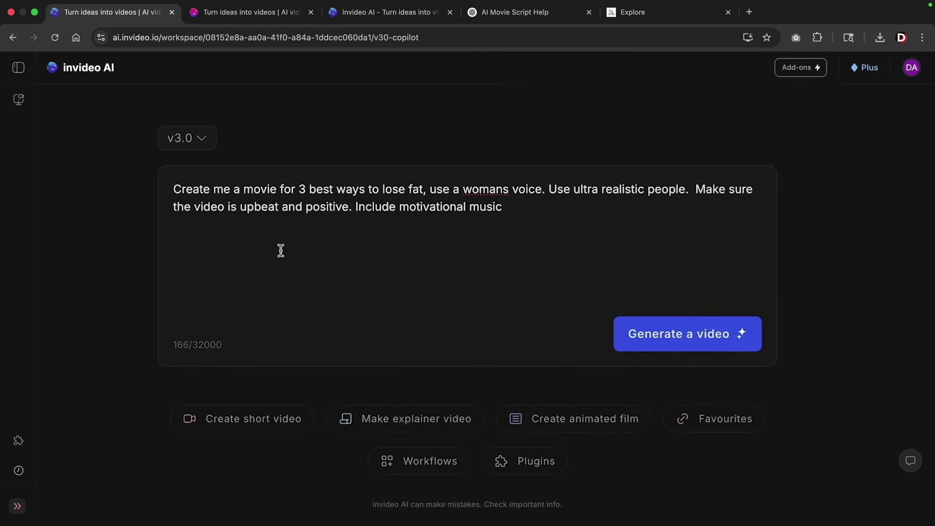
{"action": "left_click_drag", "start_coordinate": [280, 189], "coordinate": [546, 187]}
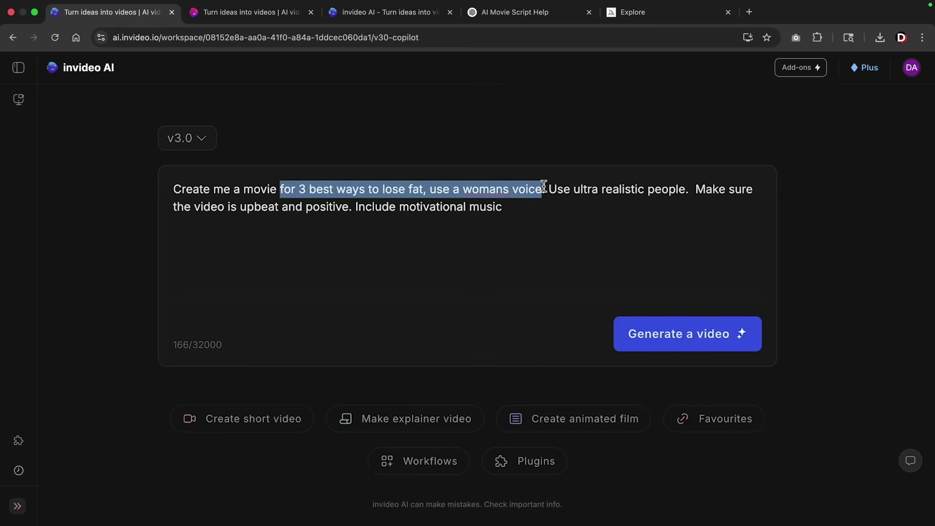
{"action": "left_click", "coordinate": [546, 188]}
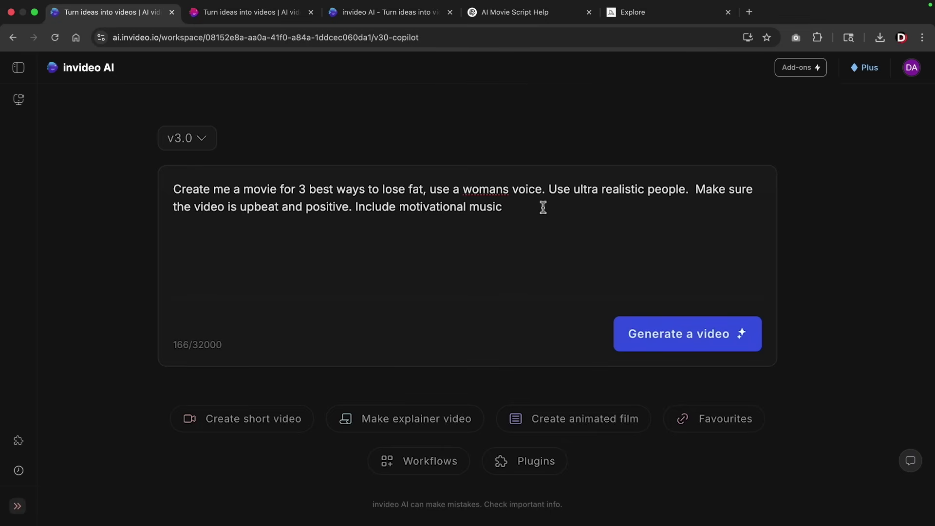
{"action": "left_click", "coordinate": [544, 210]}
- Submit the fat-loss prompt with 1.0 minute duration and Youtube platform, then continue to generation
{"action": "left_click", "coordinate": [665, 343]}
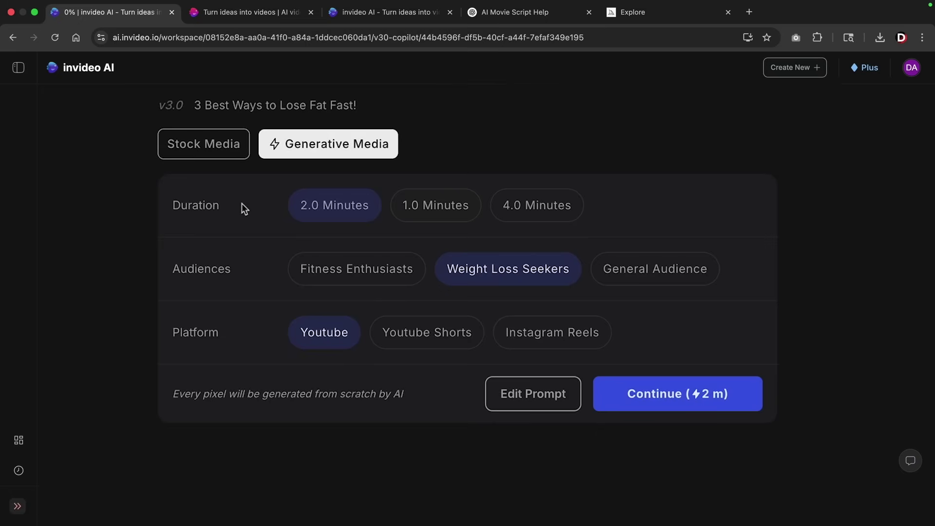
{"action": "left_click", "coordinate": [412, 205]}
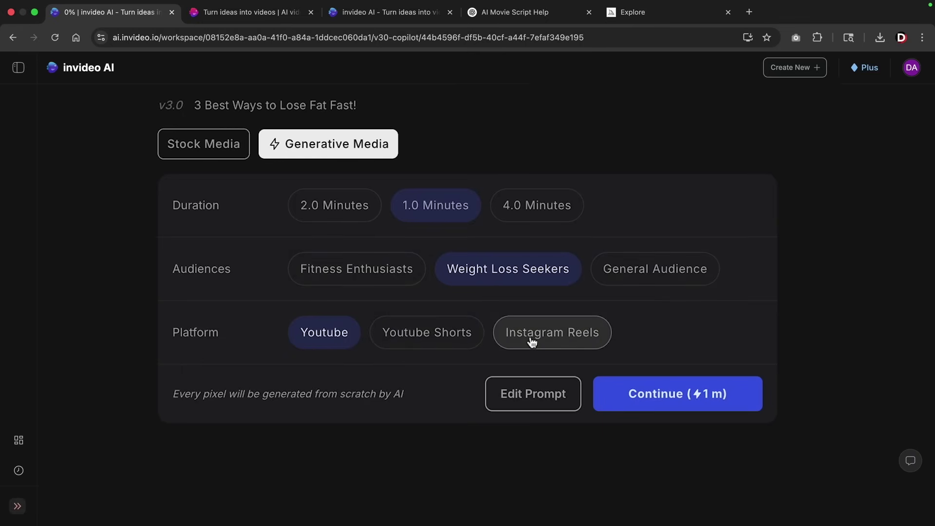
{"action": "left_click", "coordinate": [435, 334]}
{"action": "left_click", "coordinate": [495, 331]}
{"action": "left_click", "coordinate": [453, 332]}
{"action": "left_click", "coordinate": [347, 332]}
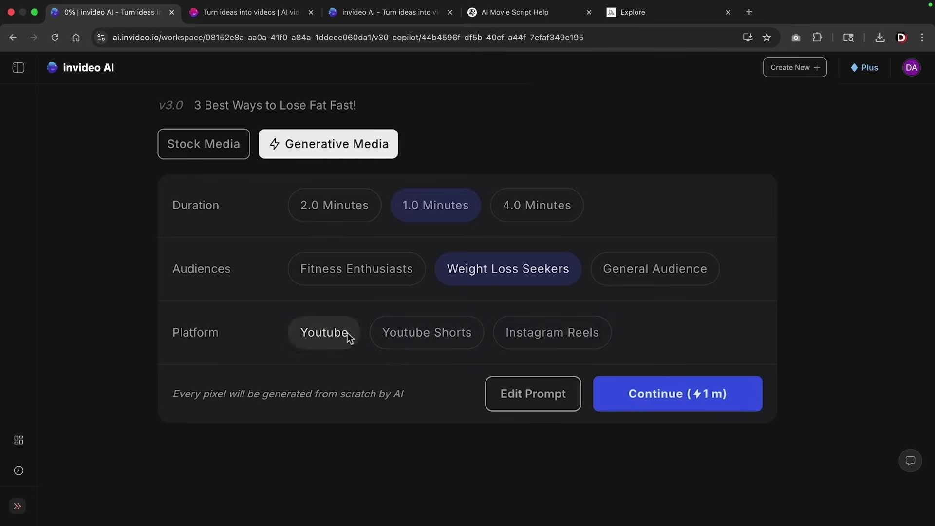
{"action": "left_click", "coordinate": [399, 335]}
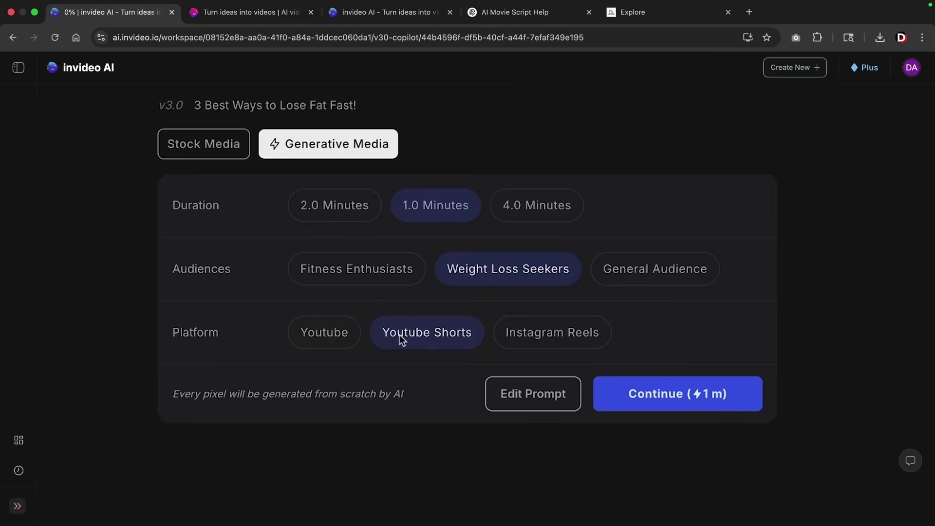
{"action": "left_click", "coordinate": [337, 334]}
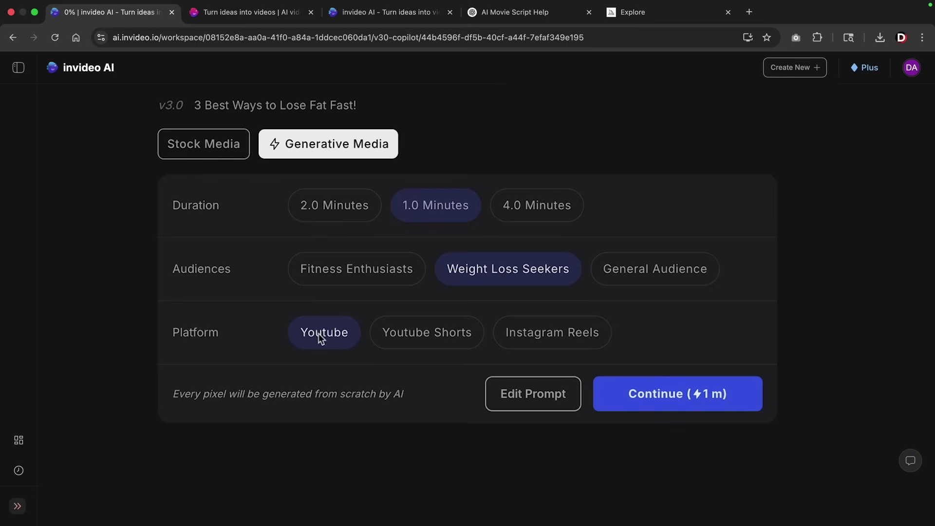
{"action": "left_click", "coordinate": [693, 394]}
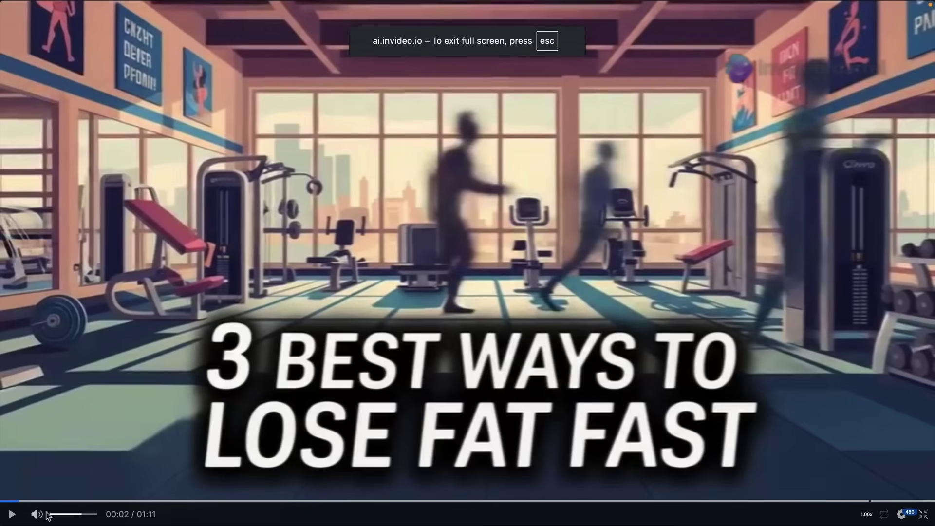
- Play the finished 1:11 '3 Best Ways to Lose Fat Fast!' video in full screen
{"action": "left_click", "coordinate": [12, 515]}
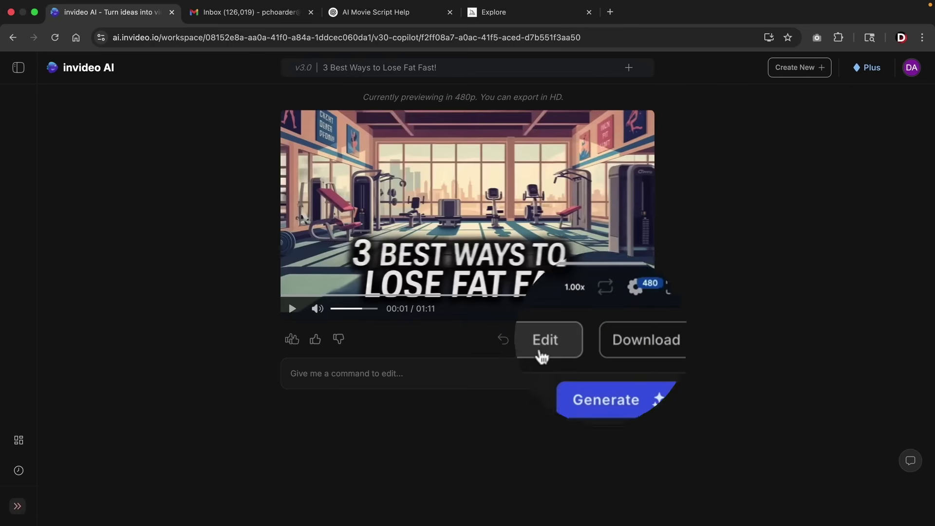
- Open the media editor and browse stock footage for the first clip, keeping the original
{"action": "left_click", "coordinate": [547, 343]}
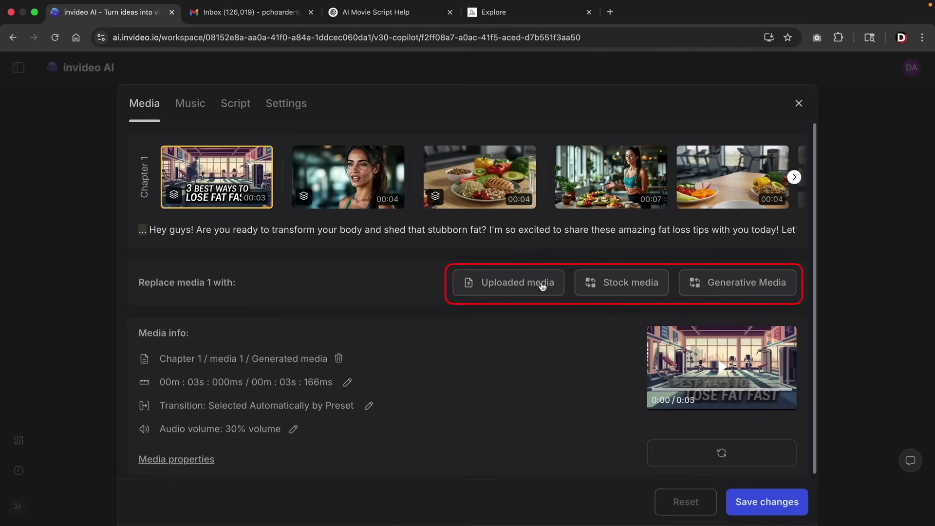
{"action": "left_click", "coordinate": [623, 281]}
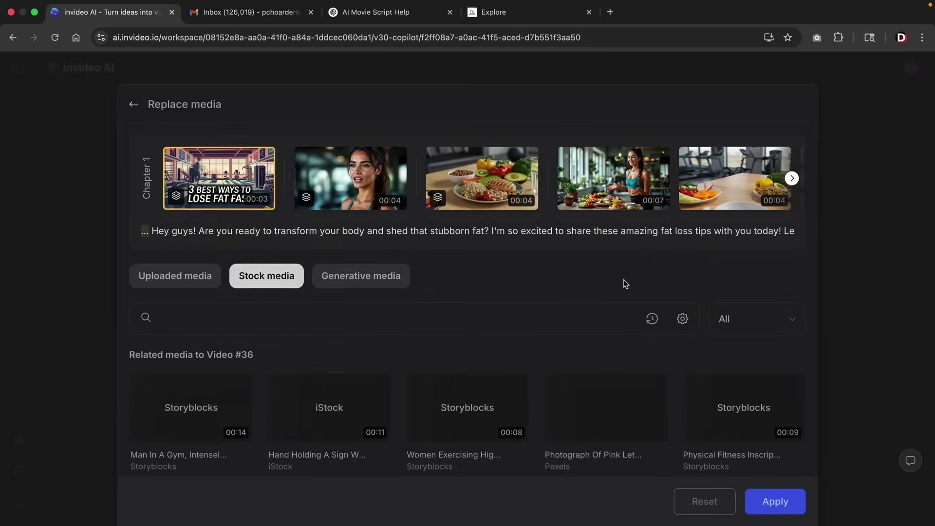
{"action": "scroll", "coordinate": [604, 282], "scroll_direction": "down", "scroll_amount": 3}
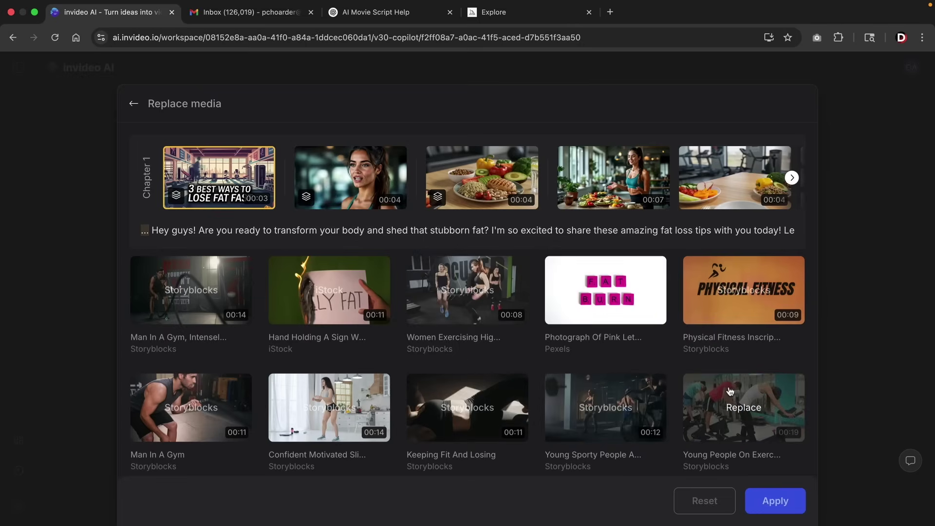
{"action": "left_click", "coordinate": [138, 104]}
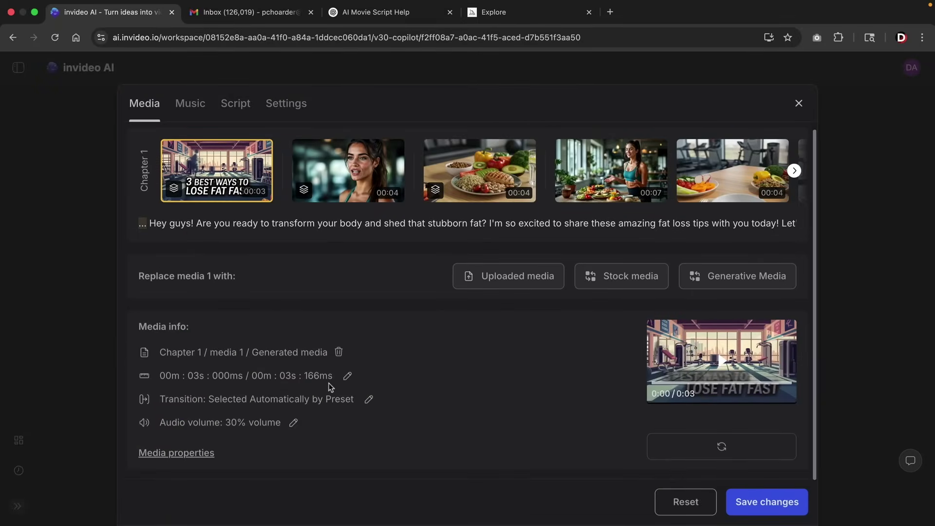
{"action": "left_click", "coordinate": [347, 376]}
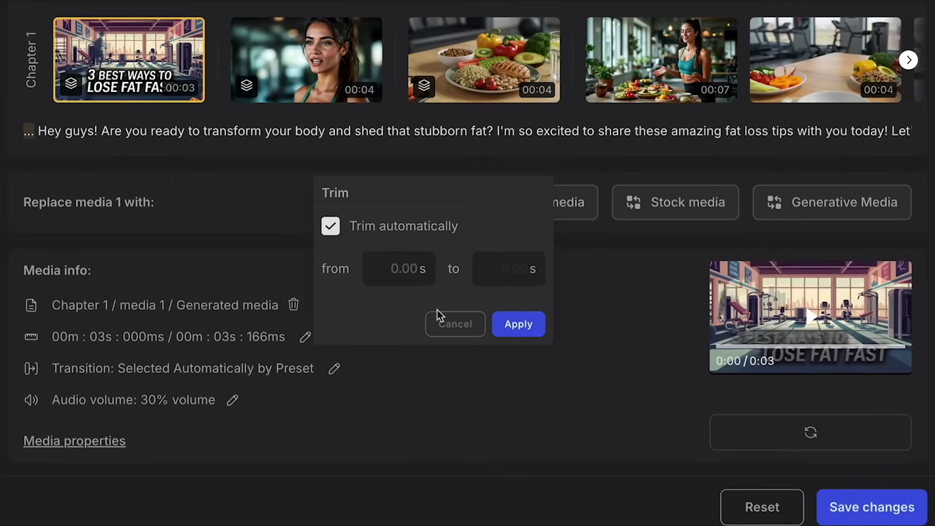
{"action": "left_click", "coordinate": [456, 325]}
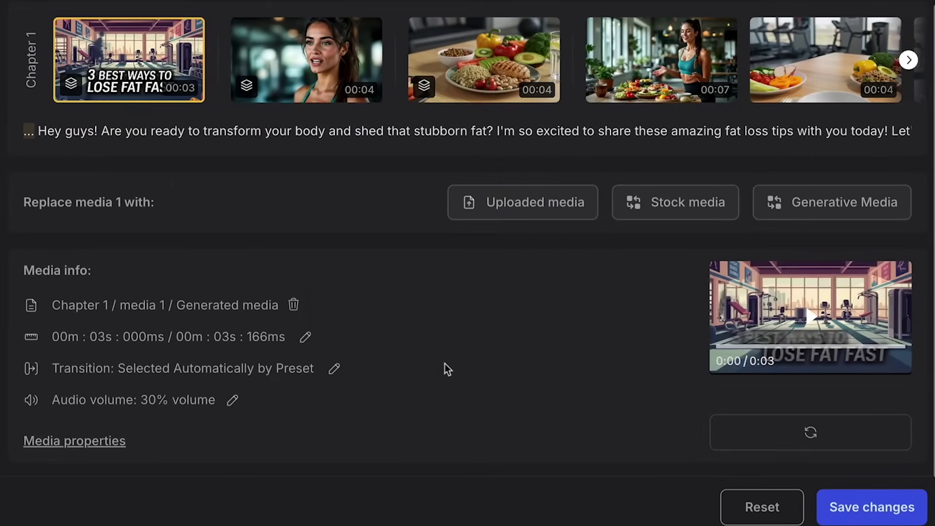
{"action": "left_click", "coordinate": [335, 371]}
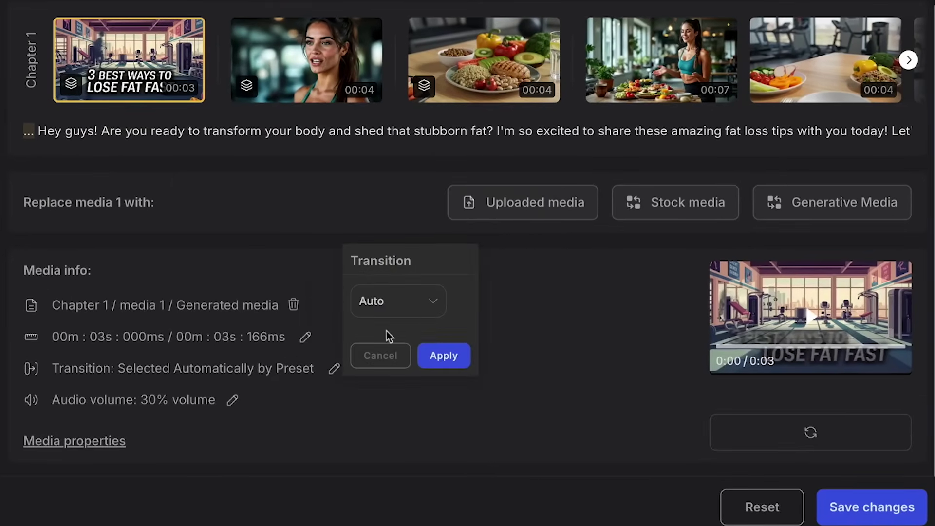
{"action": "left_click", "coordinate": [398, 307]}
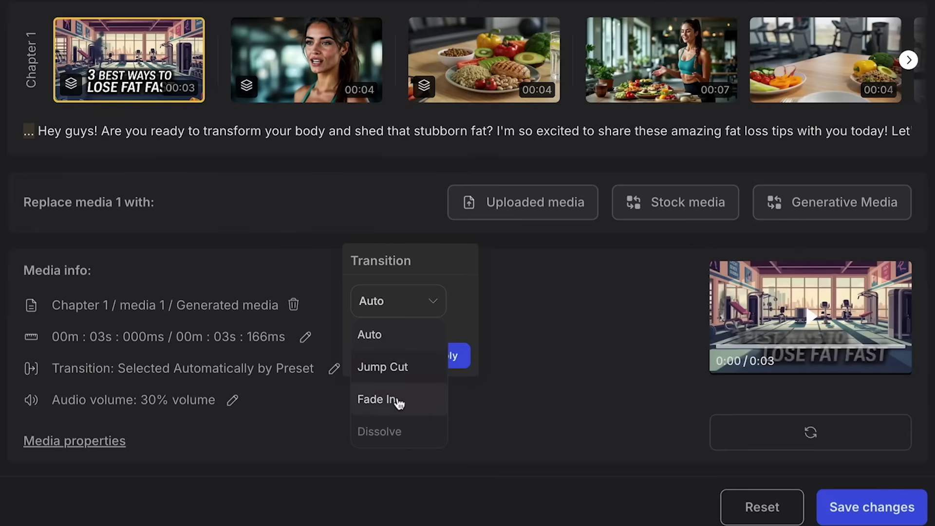
{"action": "left_click", "coordinate": [479, 402]}
{"action": "left_click", "coordinate": [428, 400]}
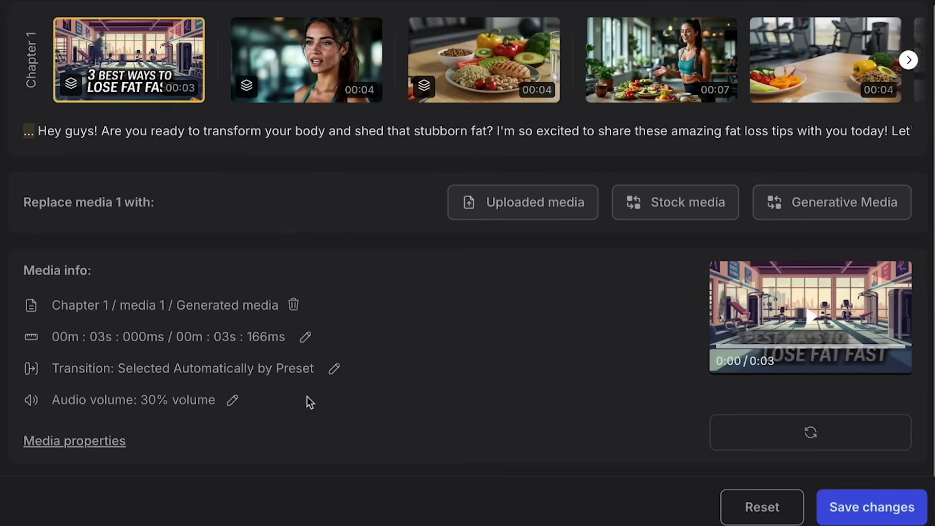
{"action": "left_click", "coordinate": [233, 400]}
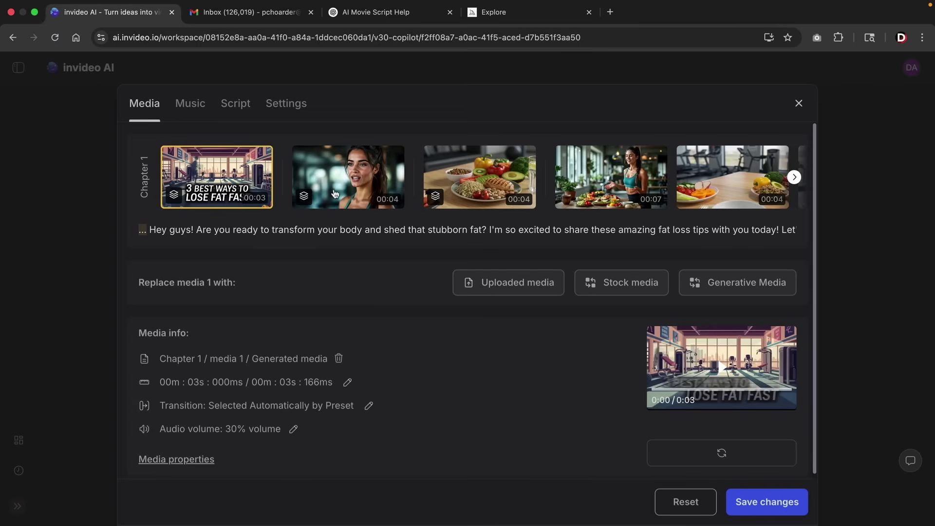
{"action": "left_click", "coordinate": [335, 192]}
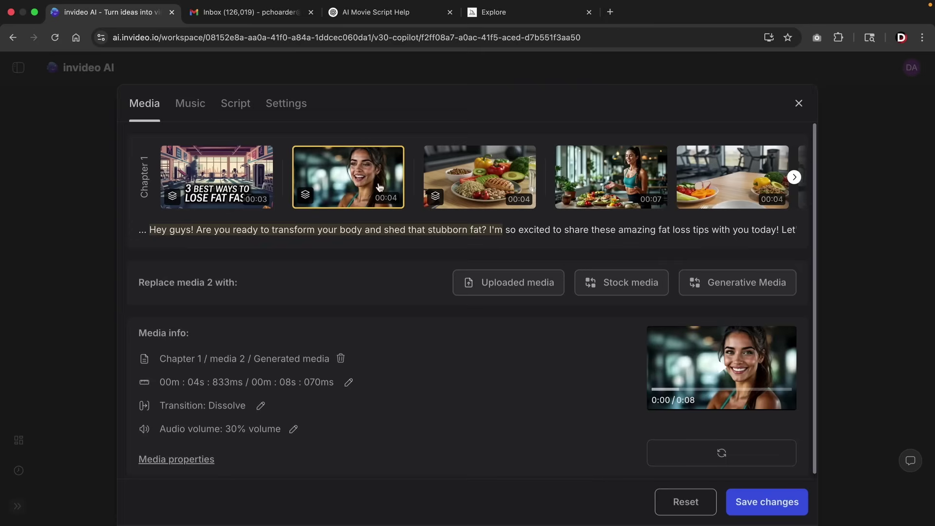
{"action": "left_click", "coordinate": [479, 185]}
{"action": "left_click", "coordinate": [586, 186]}
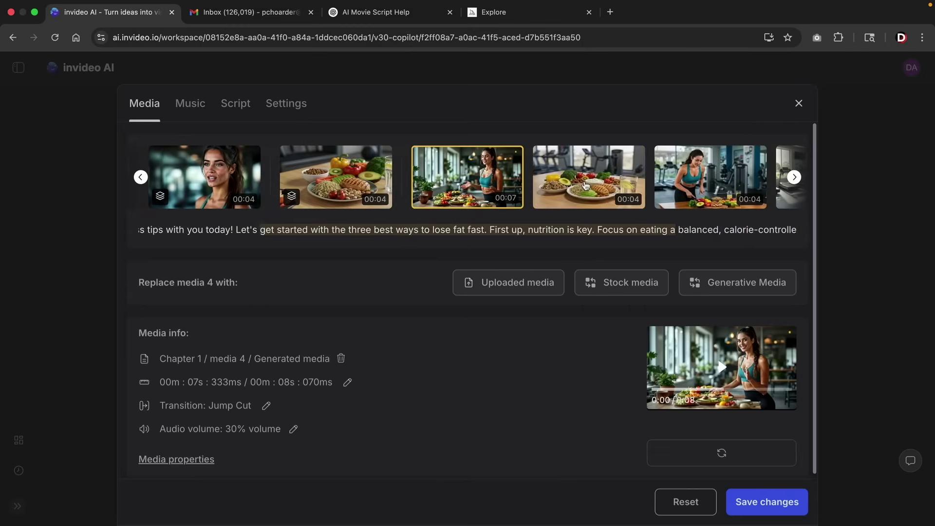
{"action": "left_click", "coordinate": [586, 186]}
{"action": "left_click", "coordinate": [586, 186]}
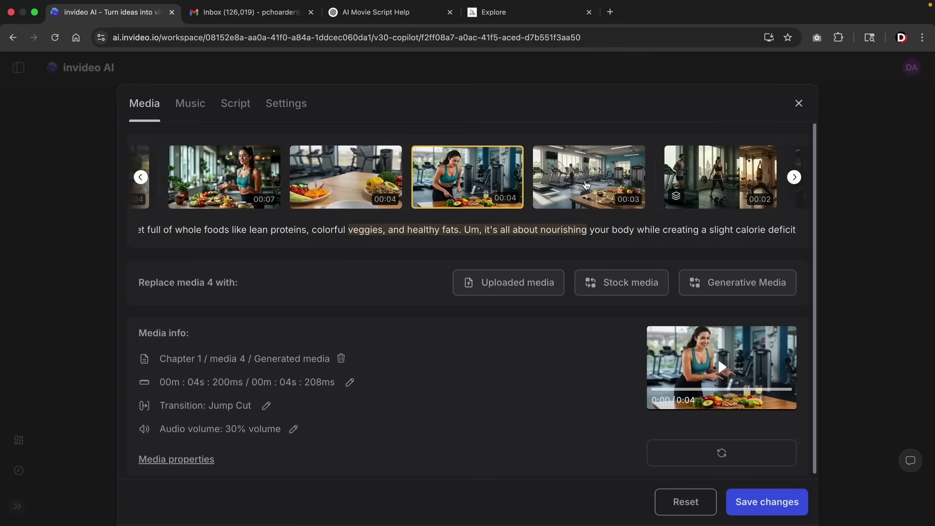
{"action": "left_click", "coordinate": [586, 185]}
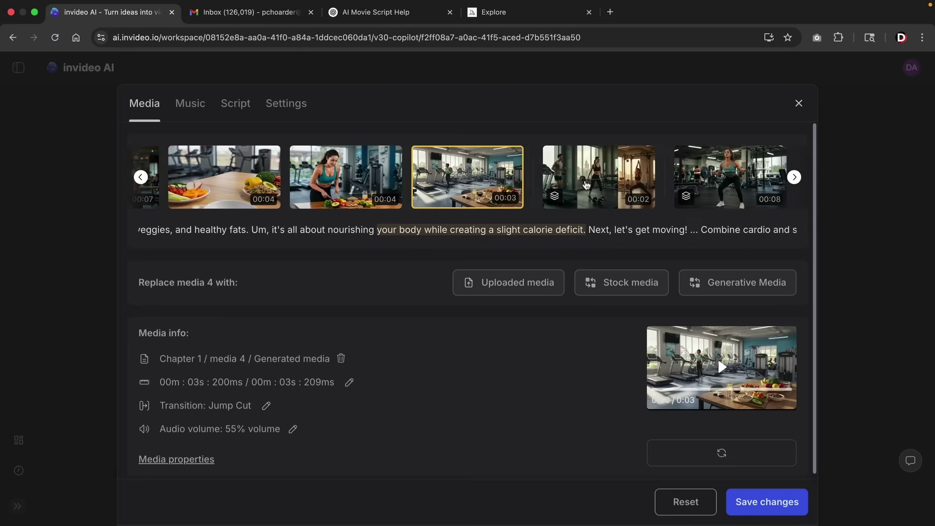
{"action": "left_click", "coordinate": [586, 185]}
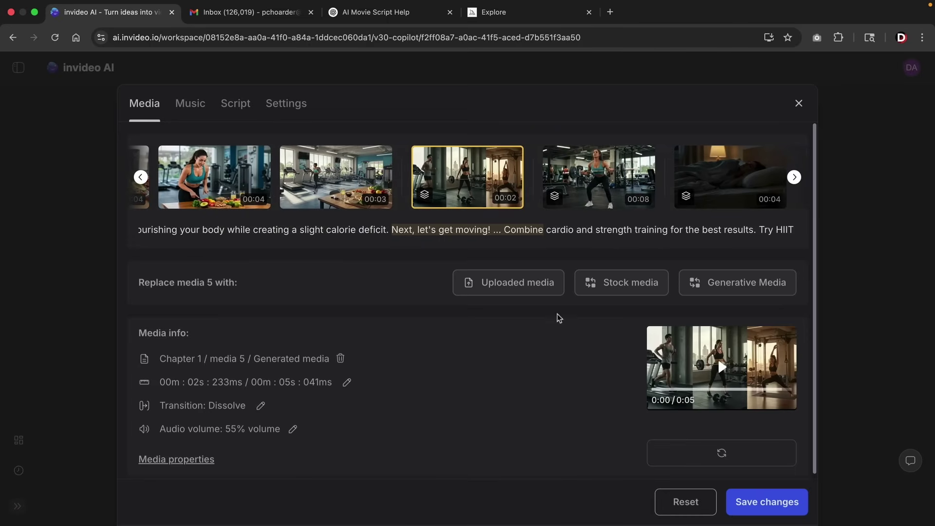
{"action": "left_click", "coordinate": [719, 369]}
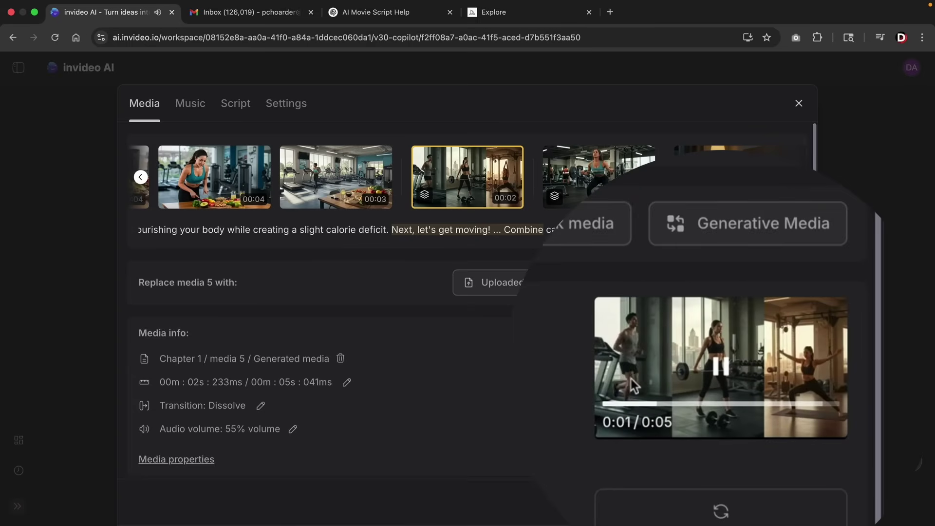
{"action": "left_click", "coordinate": [644, 346]}
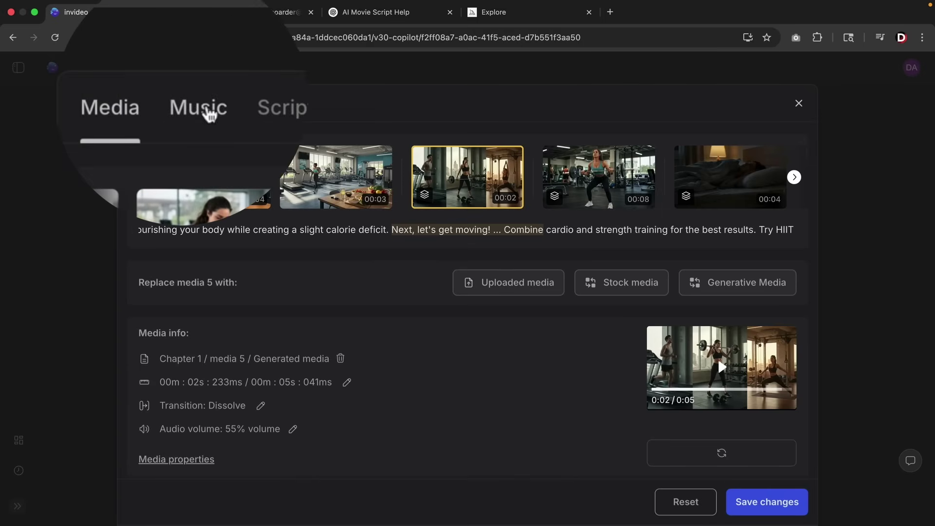
- Show the Hurry Up background track and scroll through stock music alternatives without replacing it
{"action": "left_click", "coordinate": [195, 106]}
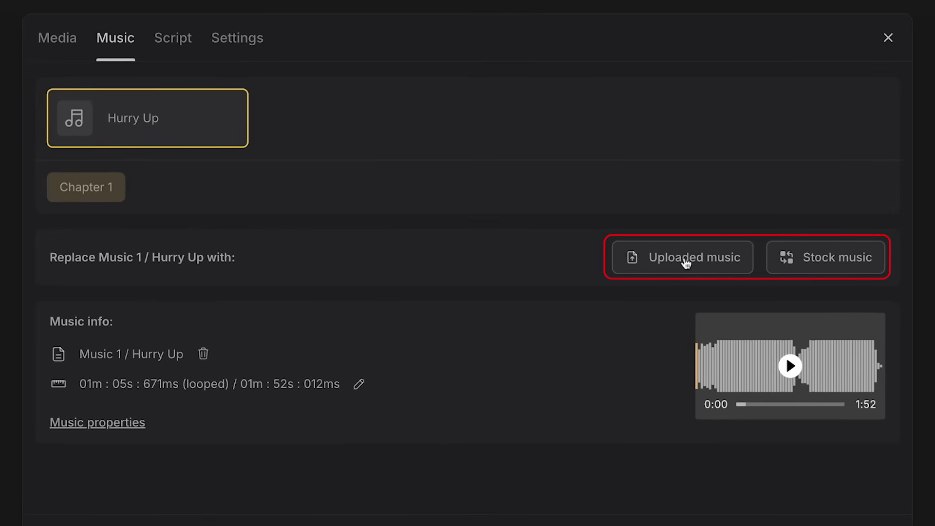
{"action": "left_click", "coordinate": [811, 257]}
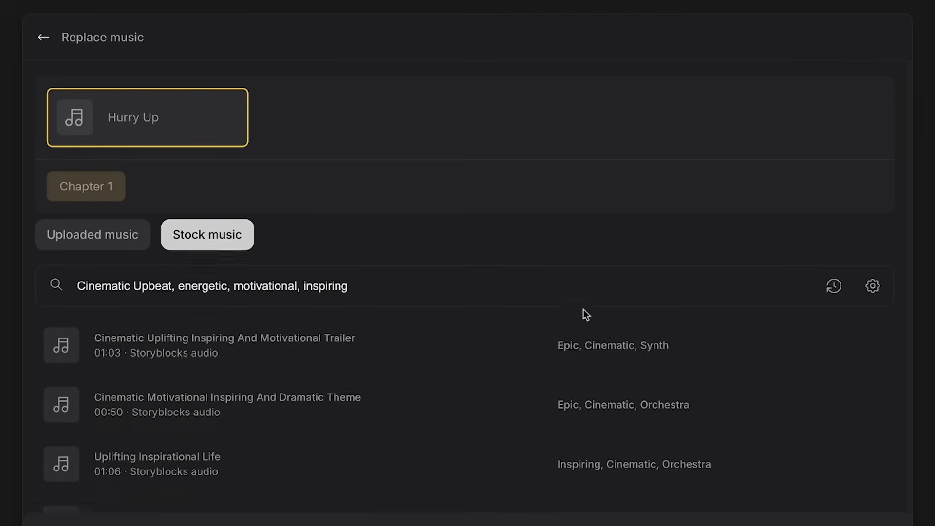
{"action": "scroll", "coordinate": [583, 309], "scroll_direction": "down", "scroll_amount": 9}
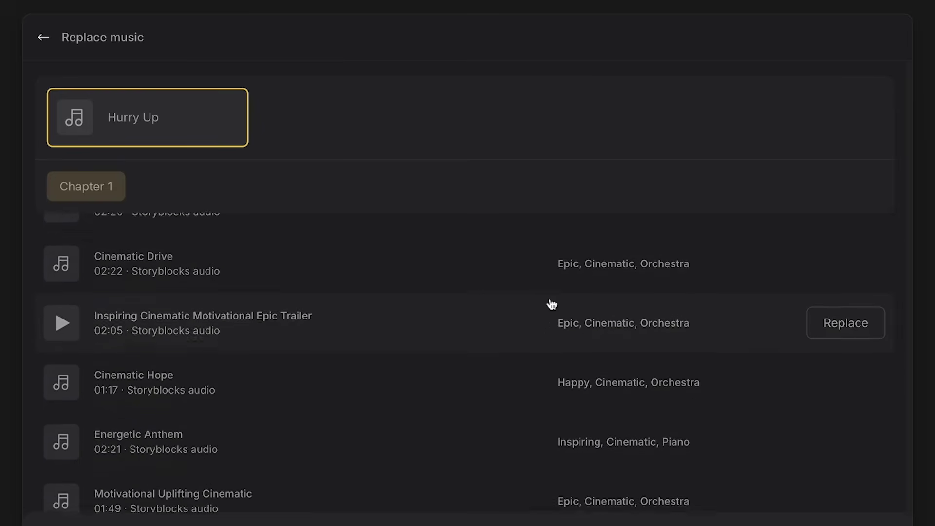
{"action": "scroll", "coordinate": [551, 304], "scroll_direction": "down", "scroll_amount": 12}
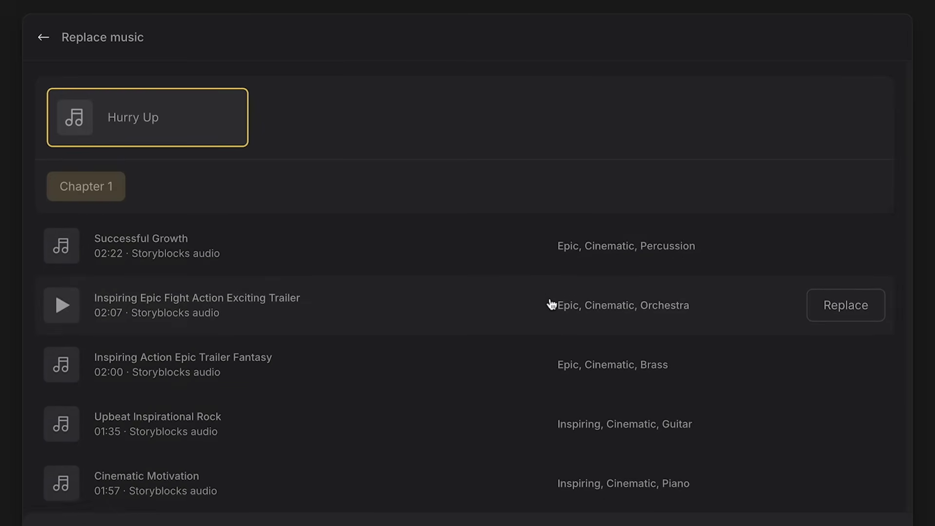
{"action": "scroll", "coordinate": [552, 305], "scroll_direction": "down", "scroll_amount": 10}
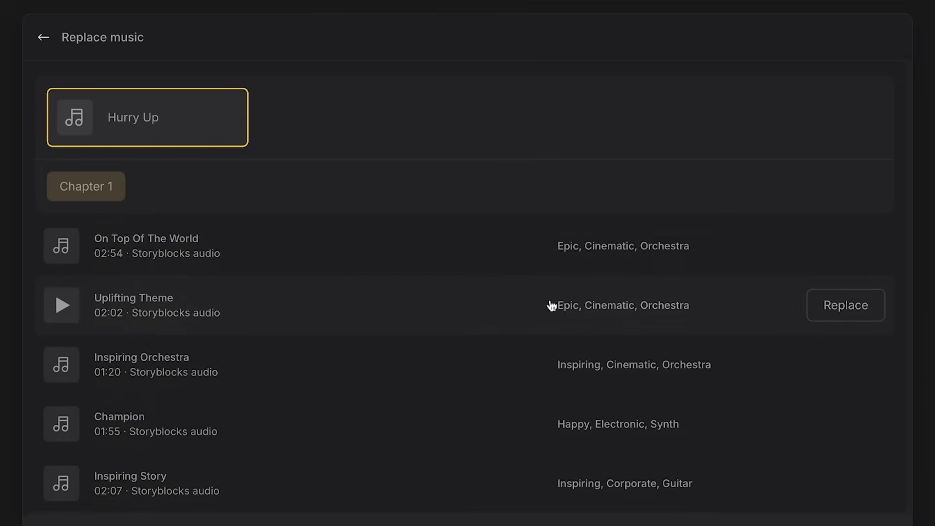
{"action": "scroll", "coordinate": [552, 306], "scroll_direction": "down", "scroll_amount": 3}
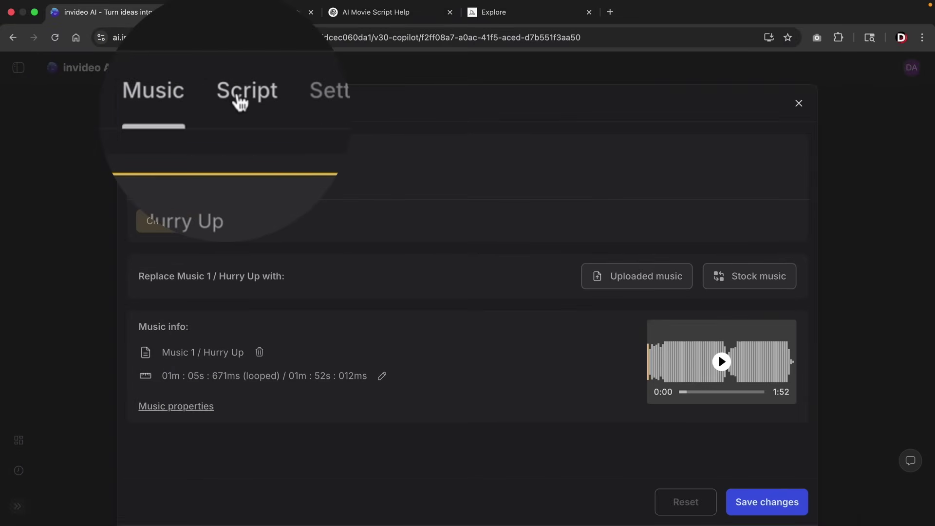
- Append 'I know you will love looking more fit!' after the stubborn-fat script line
{"action": "left_click", "coordinate": [235, 101]}
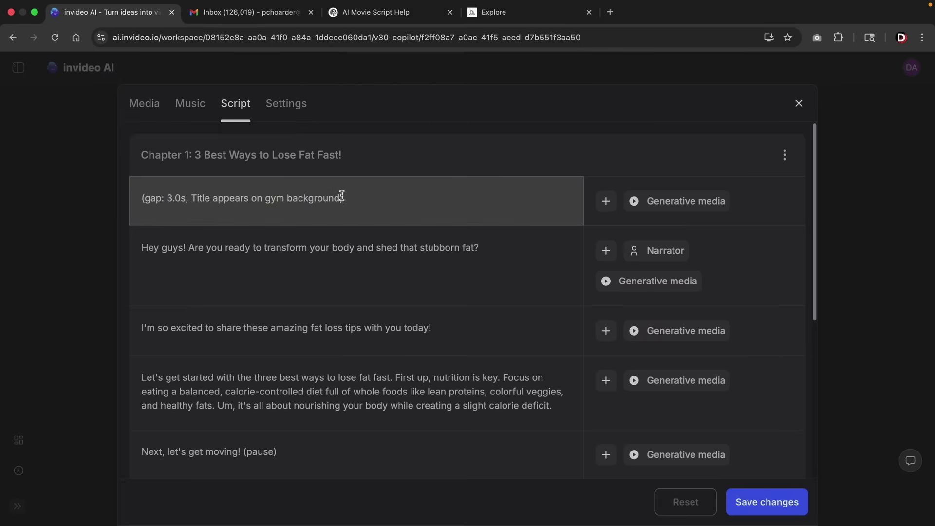
{"action": "left_click", "coordinate": [503, 250]}
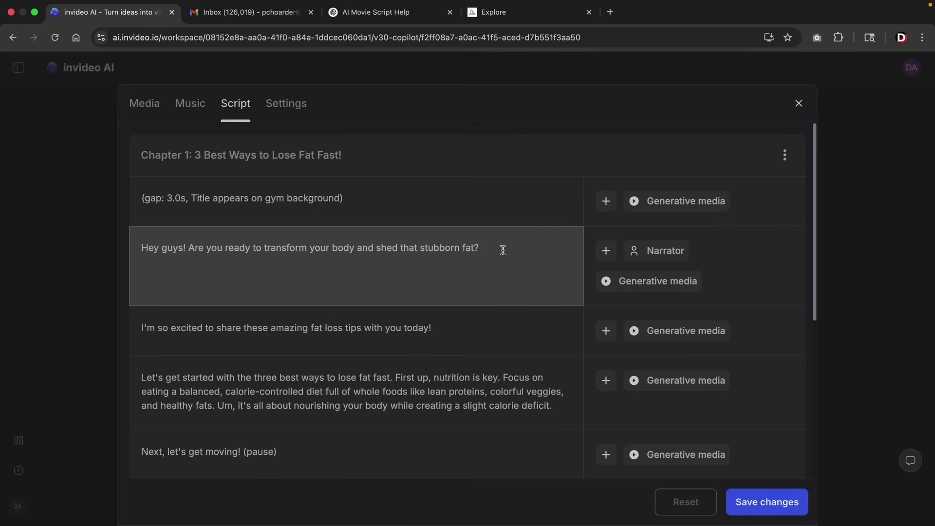
{"action": "type", "text": "I know you will love looking more fit!"}
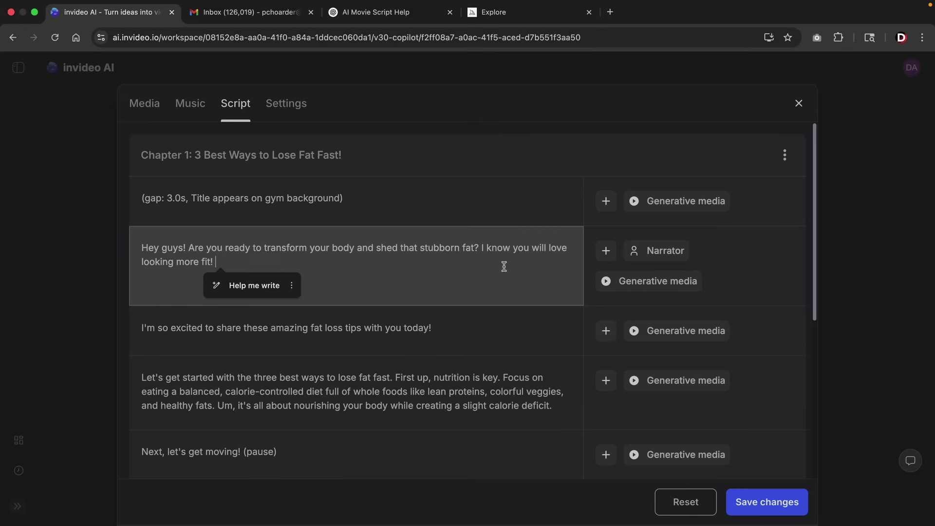
- Keep the line's generated visual prompt unchanged and save the script changes to regenerate the video
{"action": "left_click", "coordinate": [616, 286]}
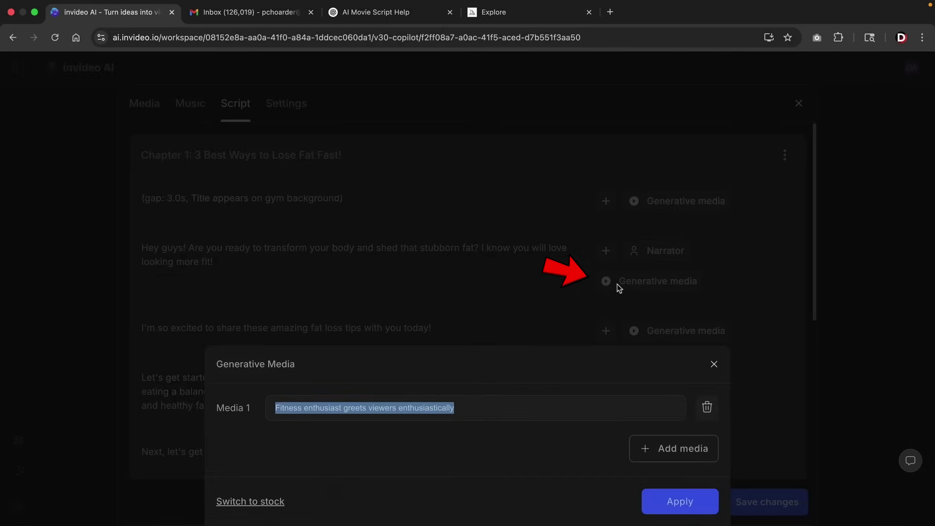
{"action": "left_click", "coordinate": [703, 492]}
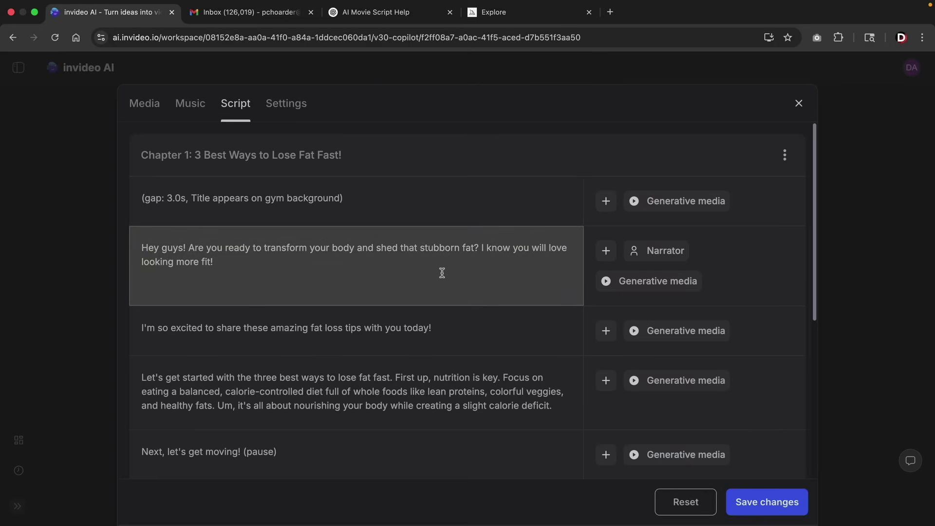
{"action": "left_click", "coordinate": [606, 252]}
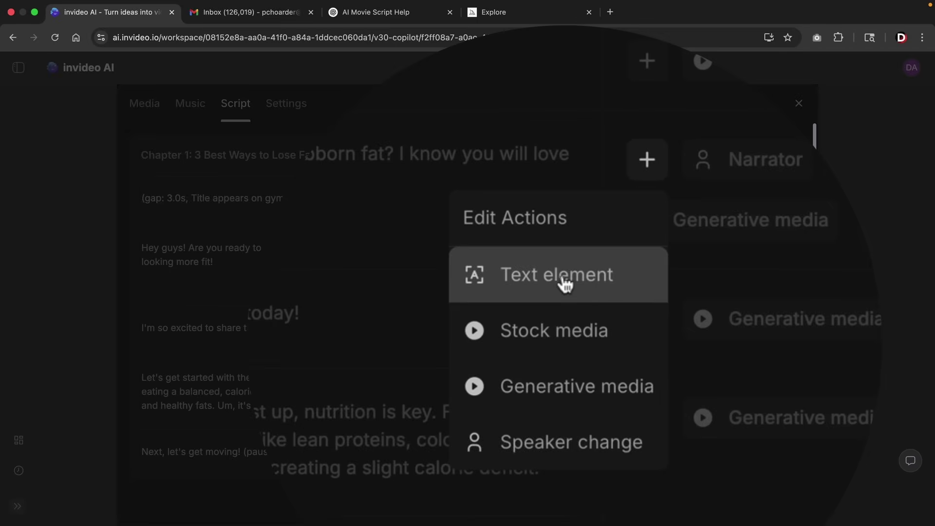
{"action": "left_click", "coordinate": [697, 220]}
{"action": "left_click", "coordinate": [766, 503]}
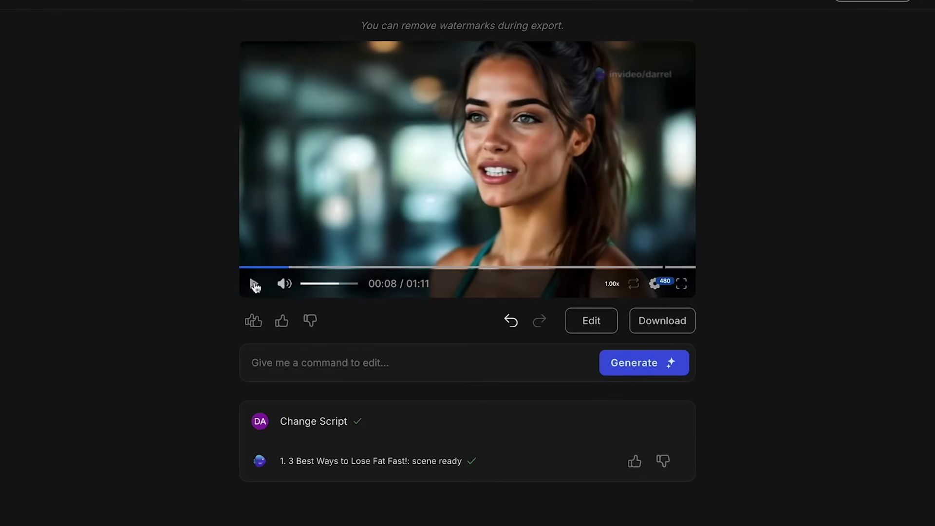
- Play the preview of the regenerated fat-loss video
{"action": "left_click", "coordinate": [254, 284]}
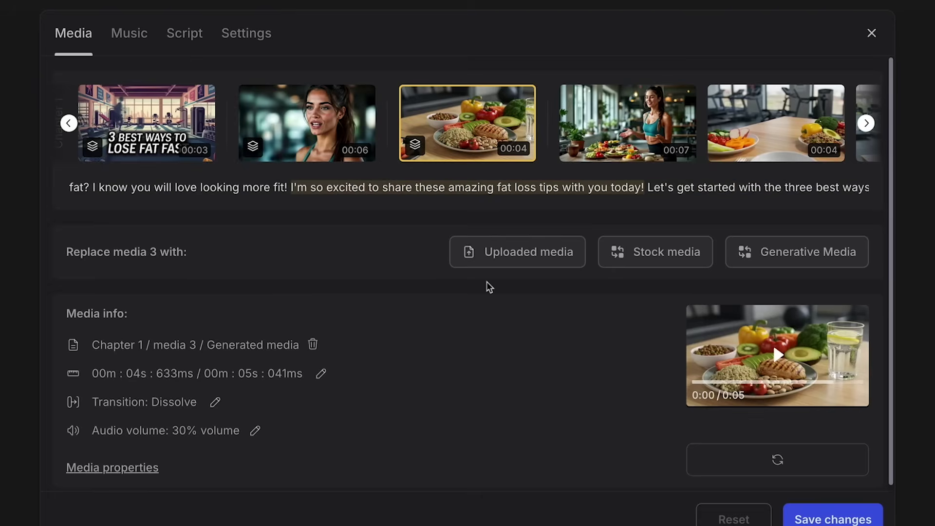
- In Settings, check the Overlay and Transition presets and volume sliders, leaving all unchanged
{"action": "left_click", "coordinate": [256, 39]}
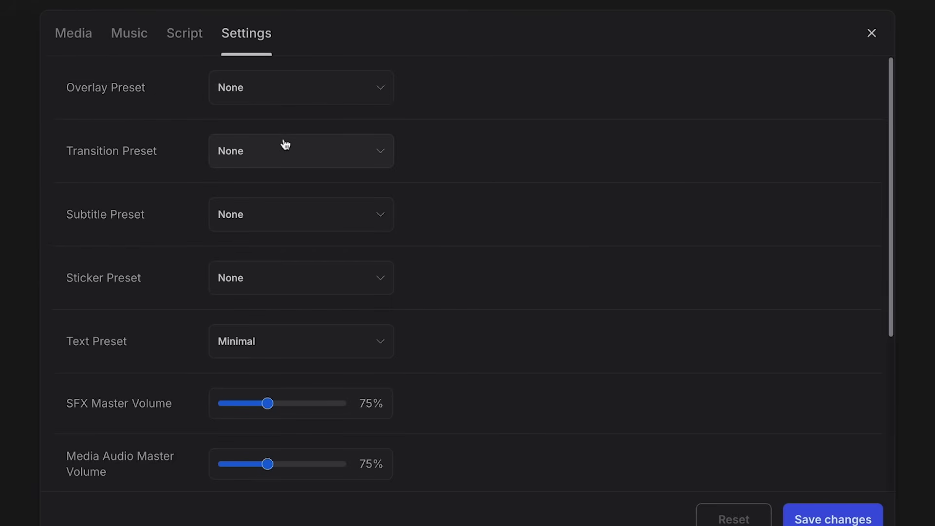
{"action": "left_click", "coordinate": [278, 98]}
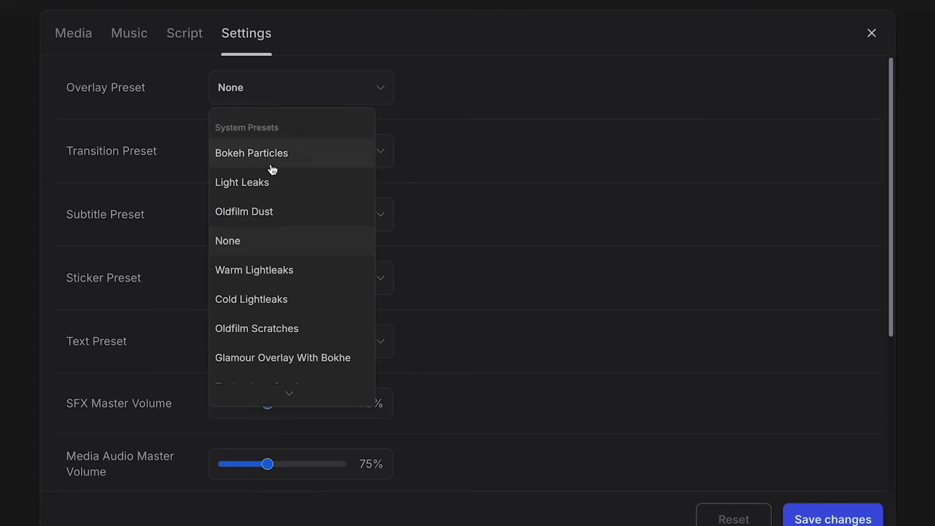
{"action": "left_click", "coordinate": [273, 103]}
{"action": "left_click", "coordinate": [265, 152]}
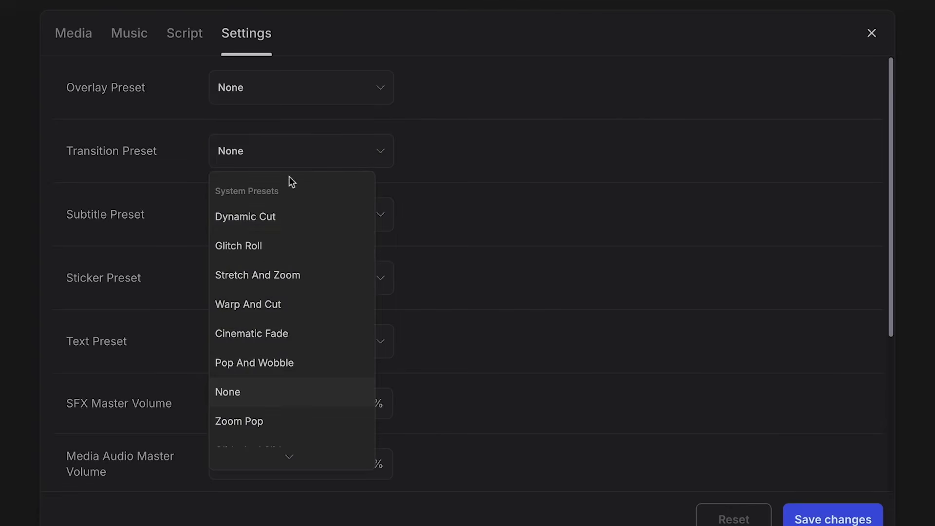
{"action": "left_click", "coordinate": [445, 193]}
{"action": "scroll", "coordinate": [404, 279], "scroll_direction": "down", "scroll_amount": 5}
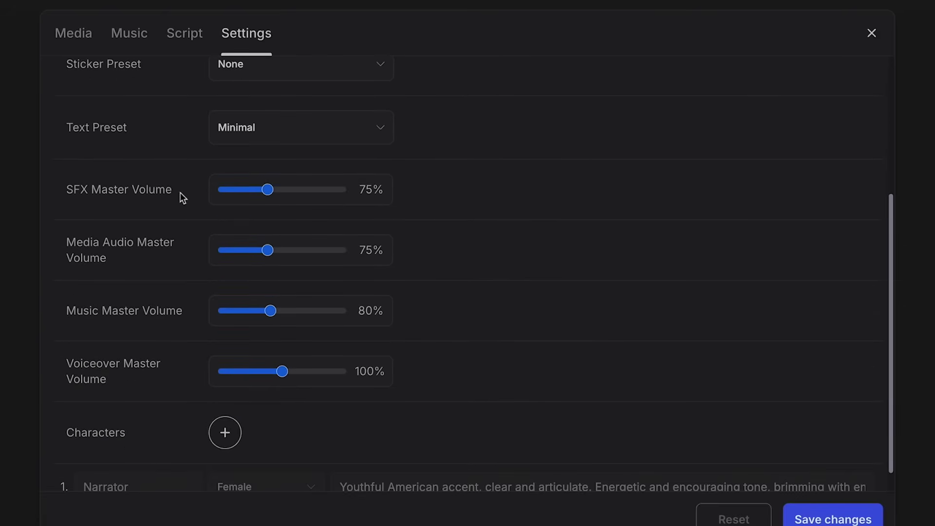
{"action": "scroll", "coordinate": [280, 305], "scroll_direction": "down", "scroll_amount": 1}
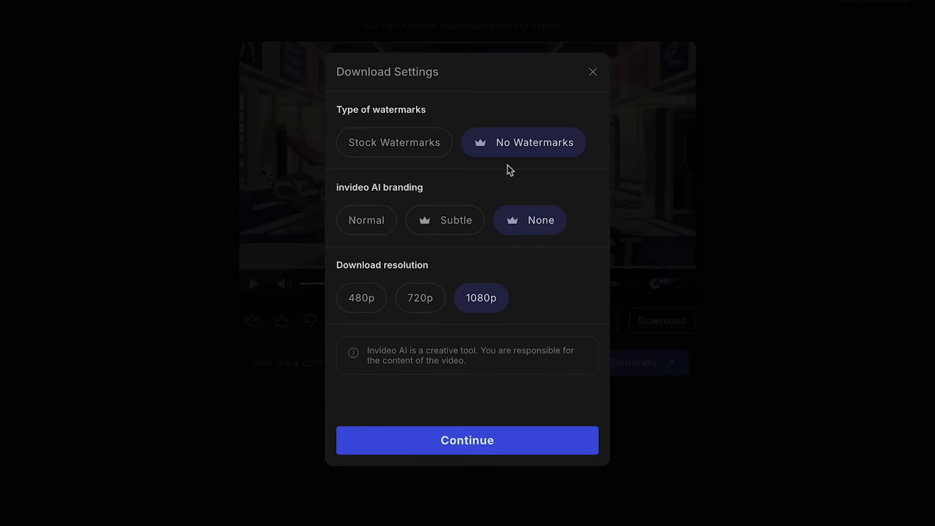
- Export the fat-loss video at 1080p with no watermarks or branding
{"action": "left_click_drag", "start_coordinate": [335, 191], "coordinate": [403, 195]}
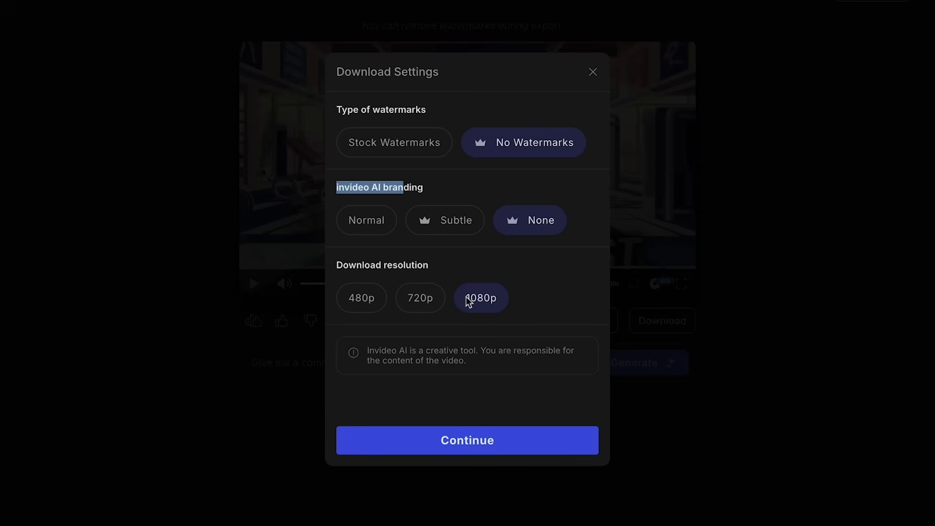
{"action": "left_click", "coordinate": [492, 298]}
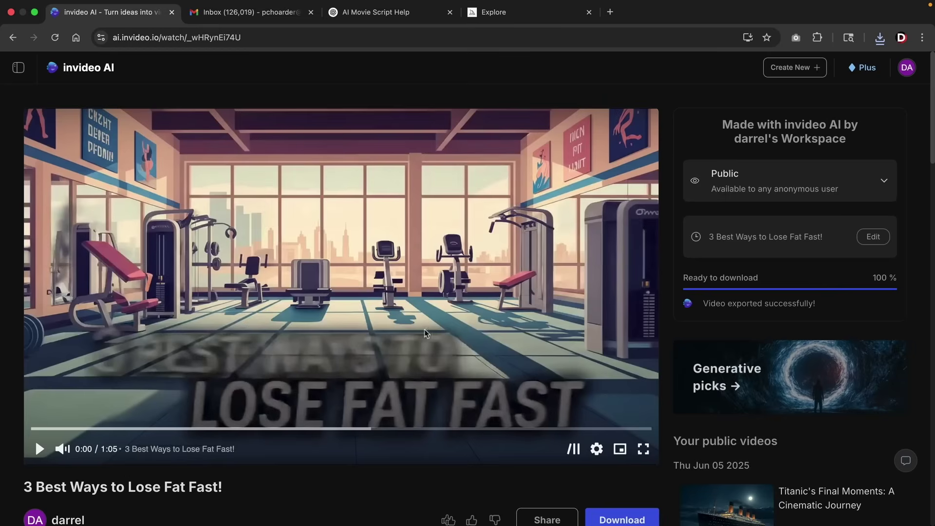
- Toggle the navigation sidebar, then start a new video with Create New
{"action": "scroll", "coordinate": [426, 334], "scroll_direction": "down", "scroll_amount": 2}
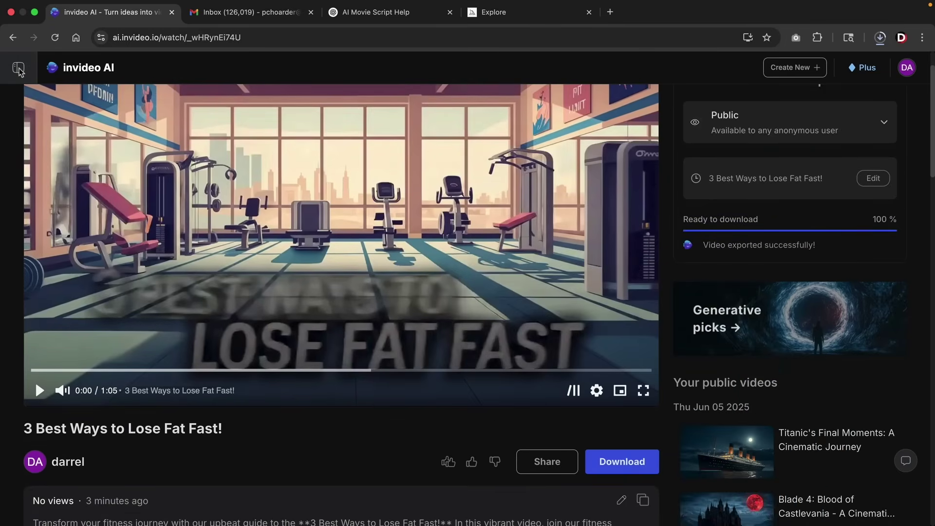
{"action": "left_click", "coordinate": [19, 68]}
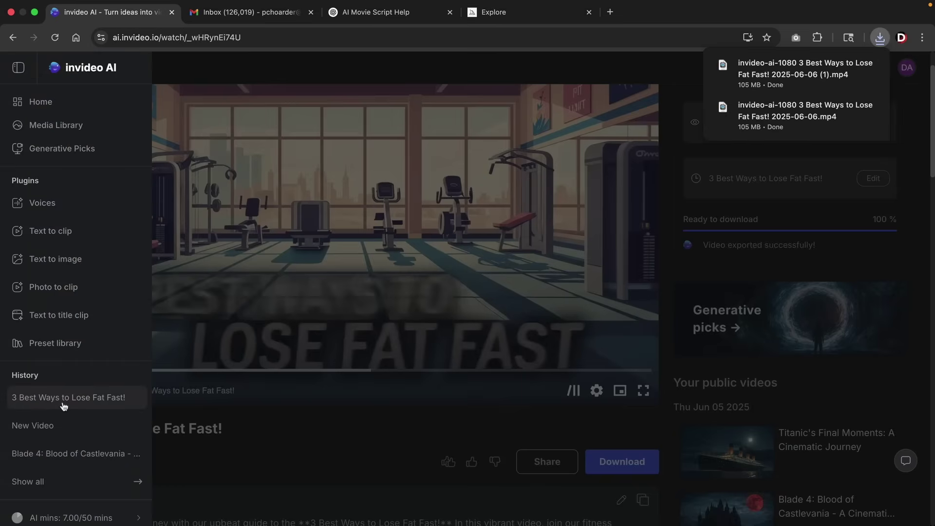
{"action": "left_click", "coordinate": [667, 200]}
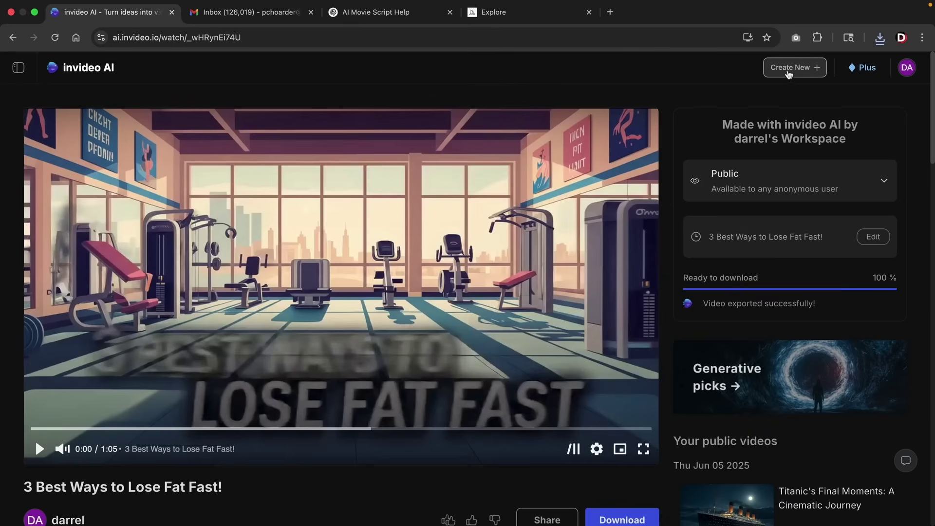
{"action": "left_click", "coordinate": [794, 68]}
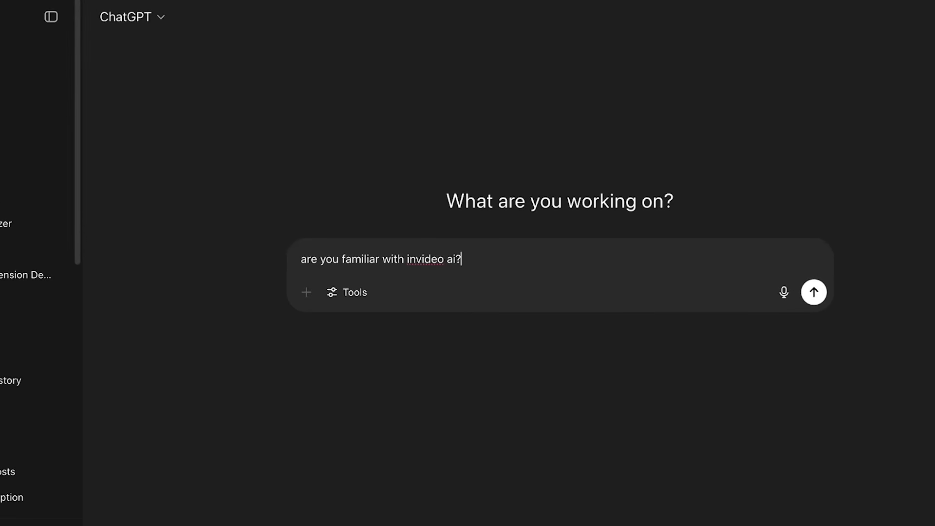
- Ask ChatGPT 'are you familiar with invideo ai?', then send the pasted one-minute Lion King prompt request
{"action": "key", "text": "Return"}
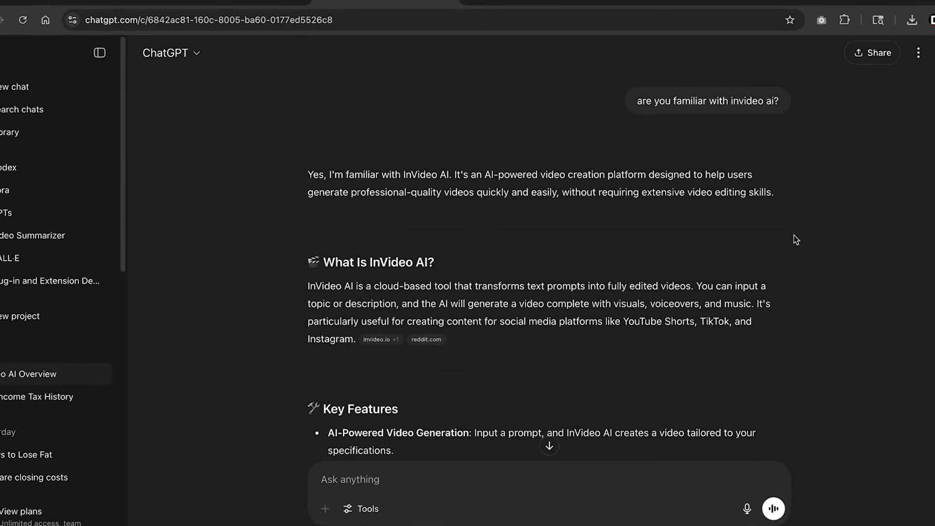
{"action": "scroll", "coordinate": [796, 240], "scroll_direction": "down", "scroll_amount": 15}
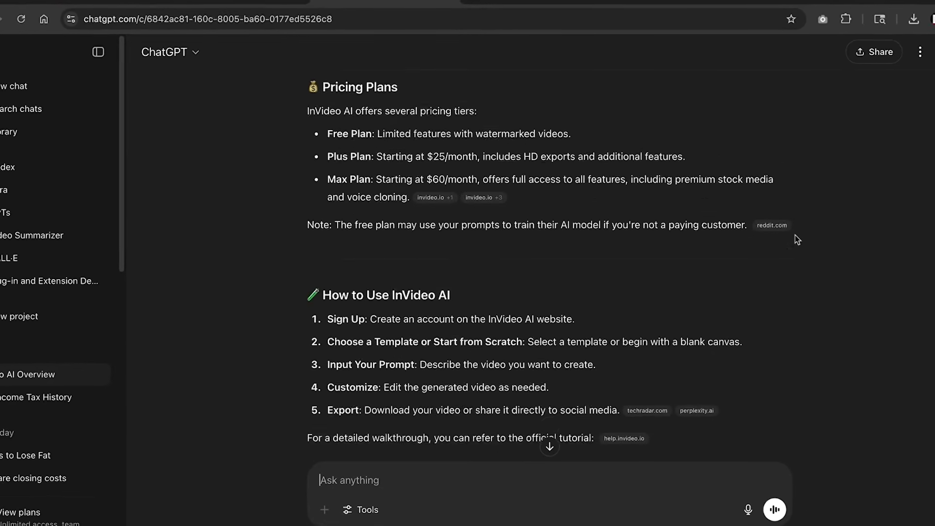
{"action": "scroll", "coordinate": [790, 235], "scroll_direction": "down", "scroll_amount": 2}
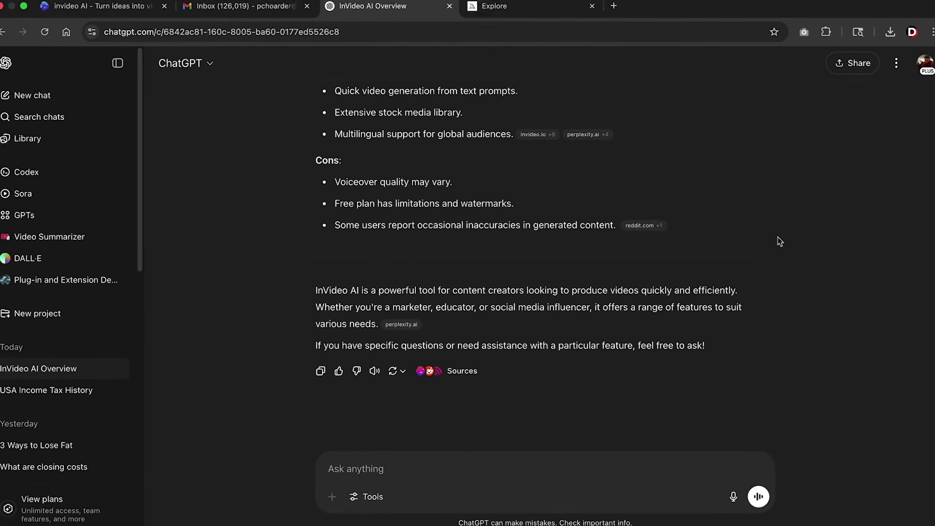
{"action": "type", "text": "I want to make a 1 minute movie about the lion king, can you help me create an prompt that explains the lion king story in details with visuals, music, and narration? Make it as close to the movie as possible with a detailed script with no pauses."}
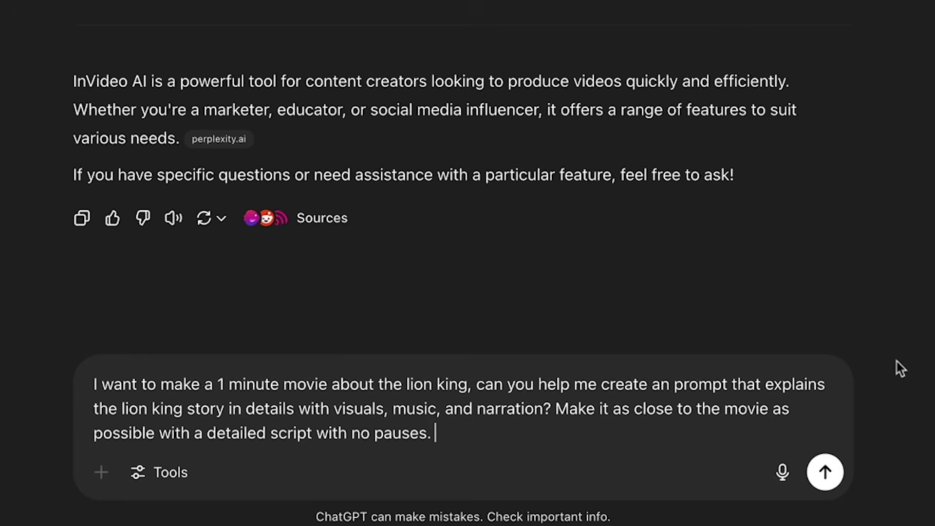
{"action": "left_click", "coordinate": [825, 471]}
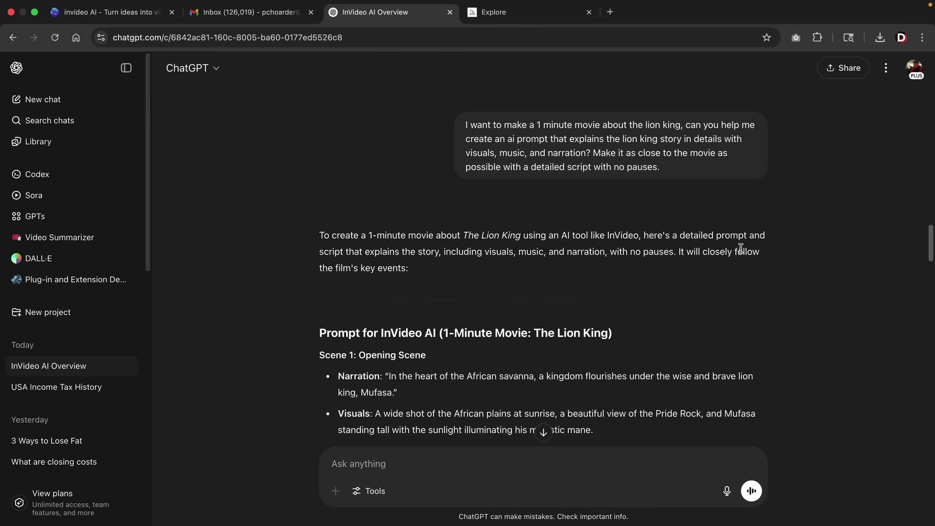
{"action": "scroll", "coordinate": [741, 248], "scroll_direction": "down", "scroll_amount": 4}
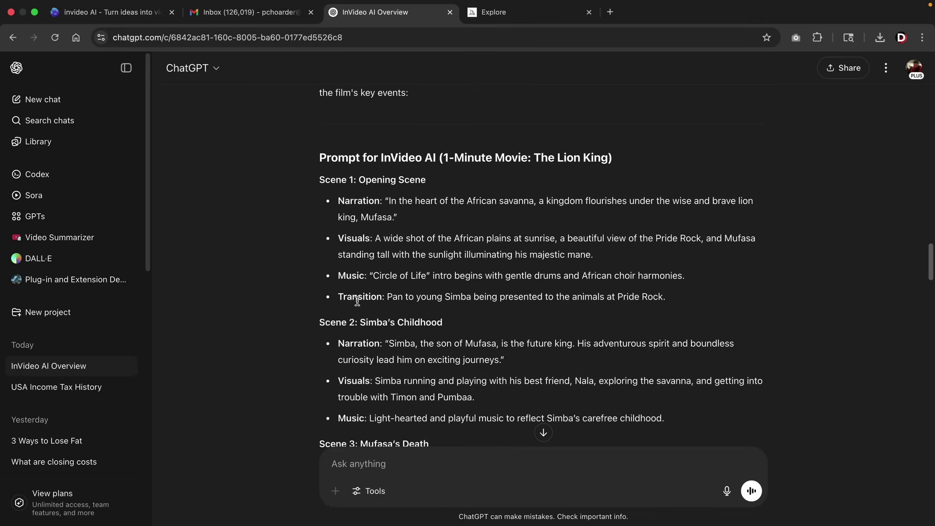
{"action": "scroll", "coordinate": [357, 301], "scroll_direction": "down", "scroll_amount": 3}
{"action": "scroll", "coordinate": [364, 228], "scroll_direction": "down", "scroll_amount": 4}
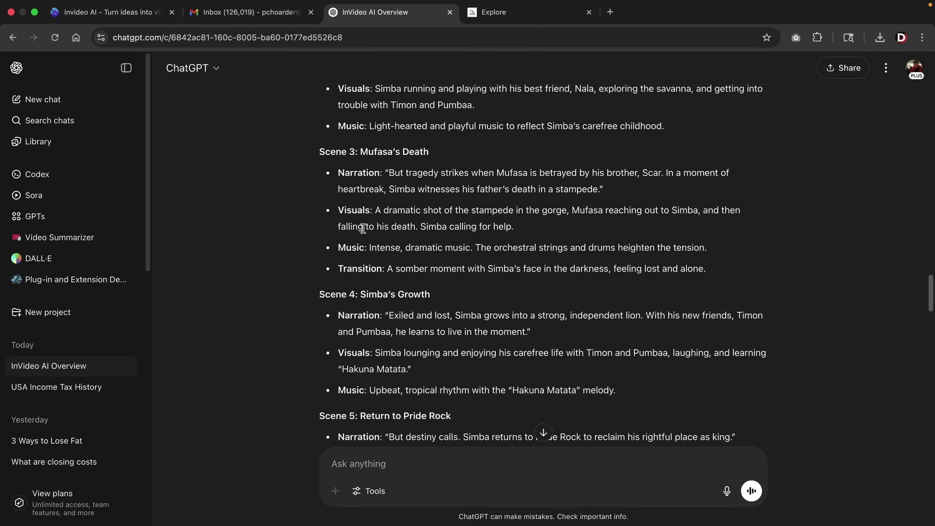
{"action": "scroll", "coordinate": [363, 228], "scroll_direction": "down", "scroll_amount": 3}
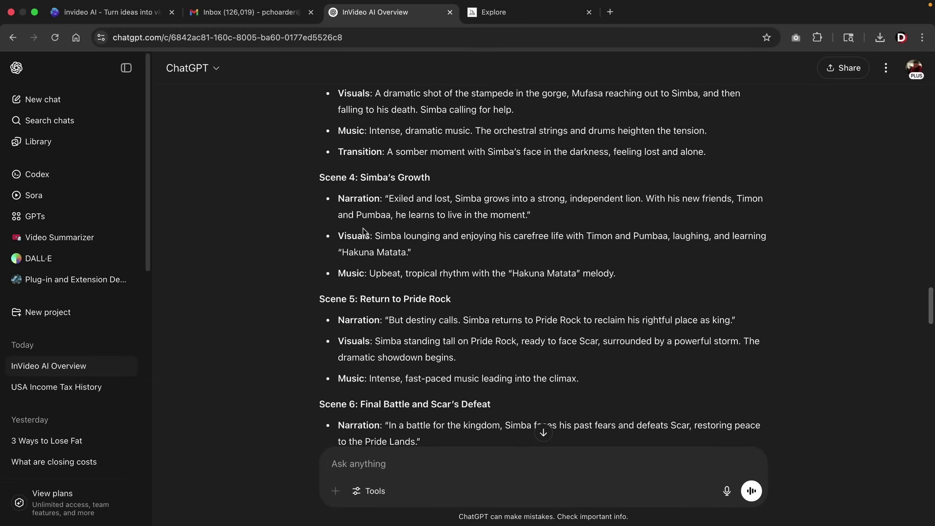
{"action": "scroll", "coordinate": [363, 228], "scroll_direction": "down", "scroll_amount": 10}
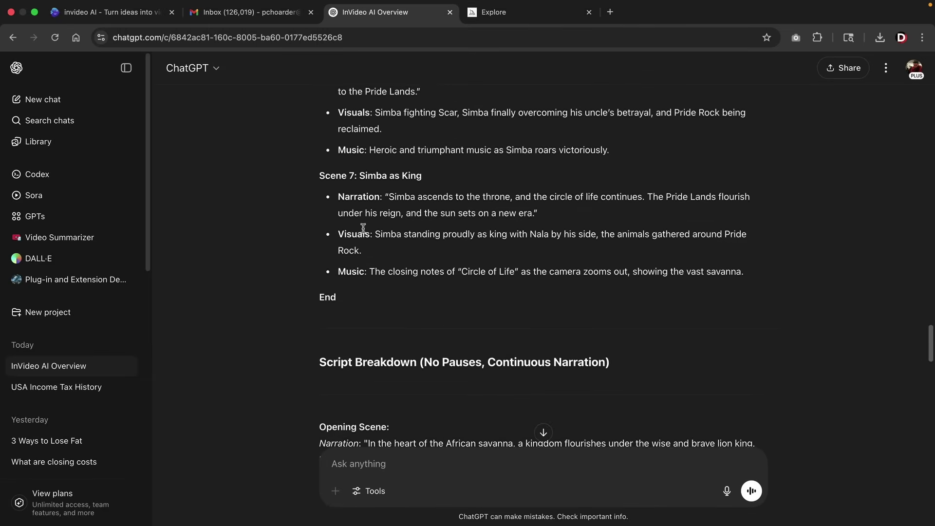
{"action": "scroll", "coordinate": [364, 228], "scroll_direction": "down", "scroll_amount": 4}
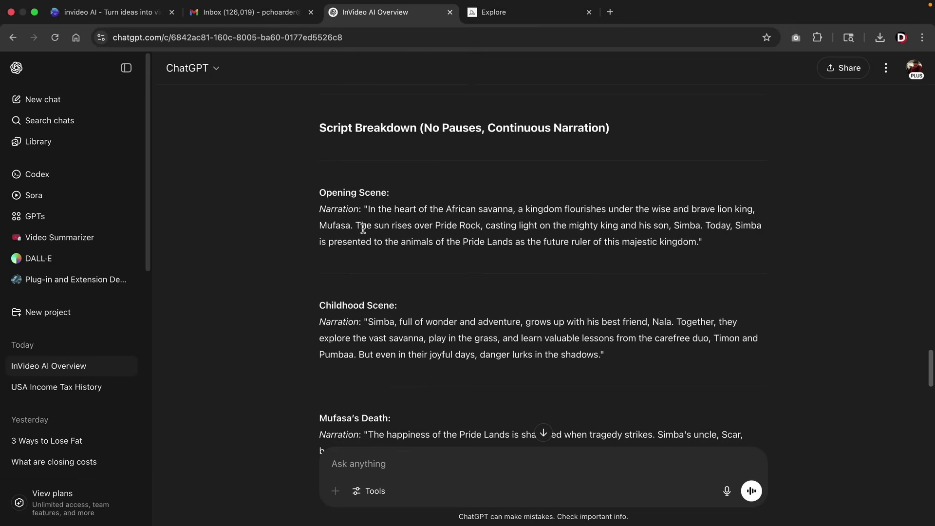
{"action": "left_click_drag", "start_coordinate": [322, 128], "coordinate": [595, 129]}
{"action": "left_click", "coordinate": [595, 128]}
{"action": "left_click_drag", "start_coordinate": [320, 209], "coordinate": [354, 208]}
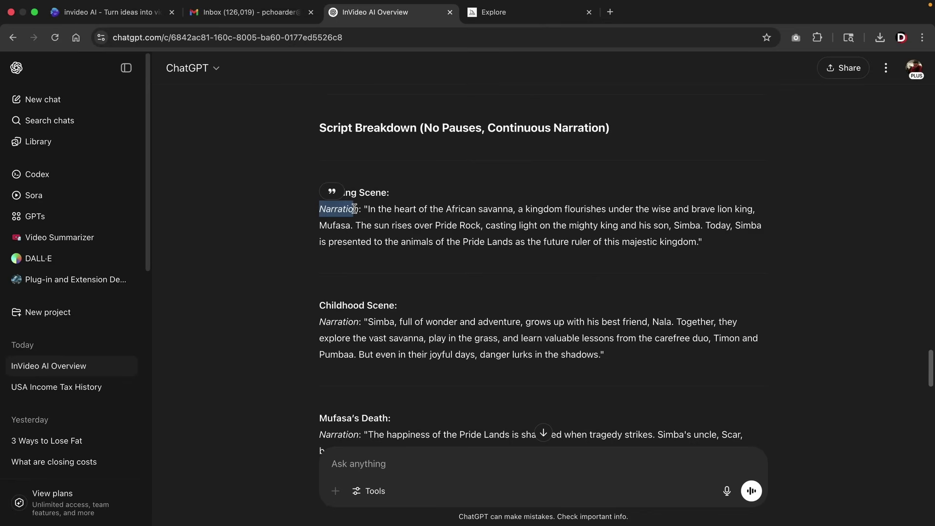
{"action": "scroll", "coordinate": [355, 209], "scroll_direction": "down", "scroll_amount": 10}
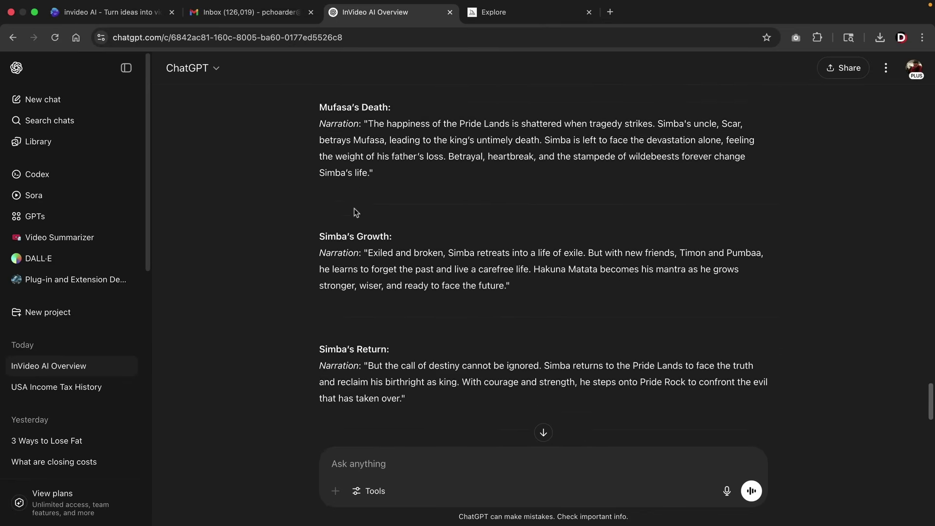
{"action": "scroll", "coordinate": [356, 212], "scroll_direction": "down", "scroll_amount": 5}
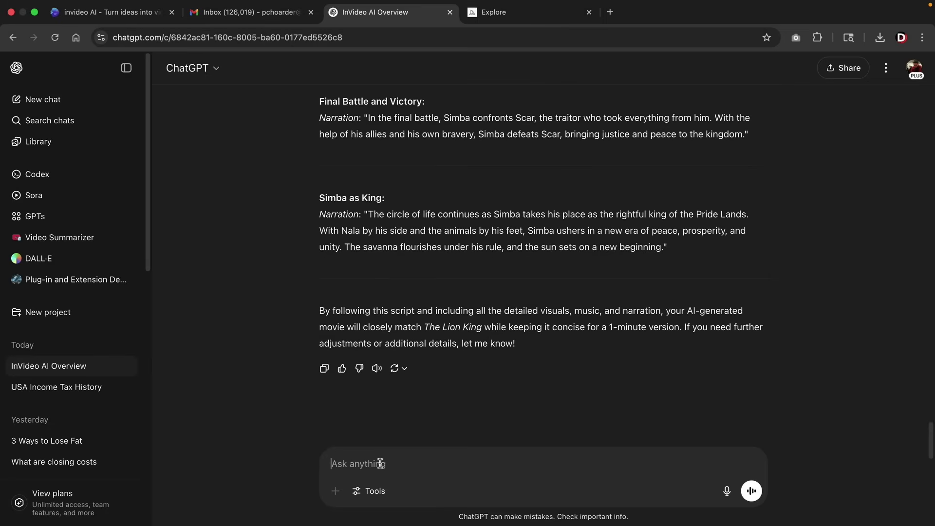
- Ask ChatGPT for Simba's-POV narration in a 4-paragraph InVideo prompt format
{"action": "type", "text": "make sure the narration is coming from Simba's point of view. Please put this in a 4 paragraph ai prompt format so i can give this to invideo ai video creator."}
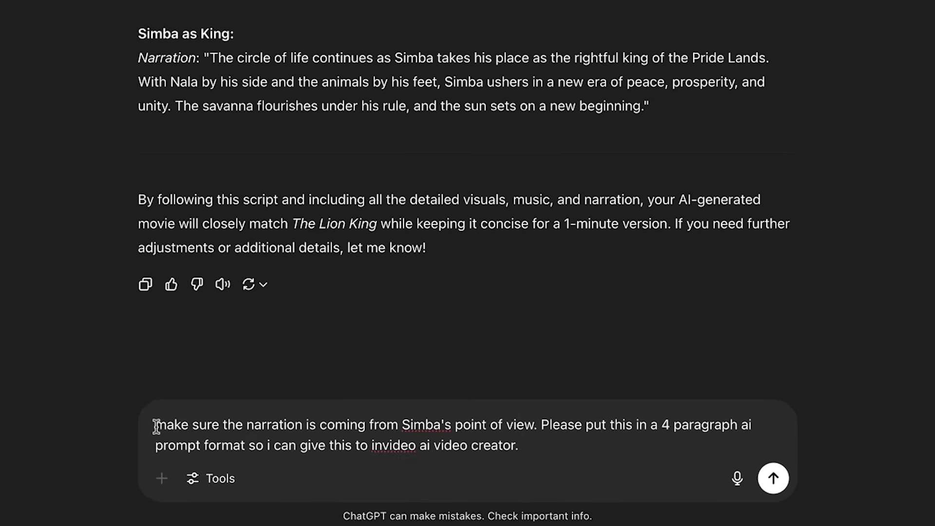
{"action": "left_click_drag", "start_coordinate": [155, 425], "coordinate": [589, 425]}
{"action": "left_click", "coordinate": [588, 425]}
{"action": "key", "text": "Return"}
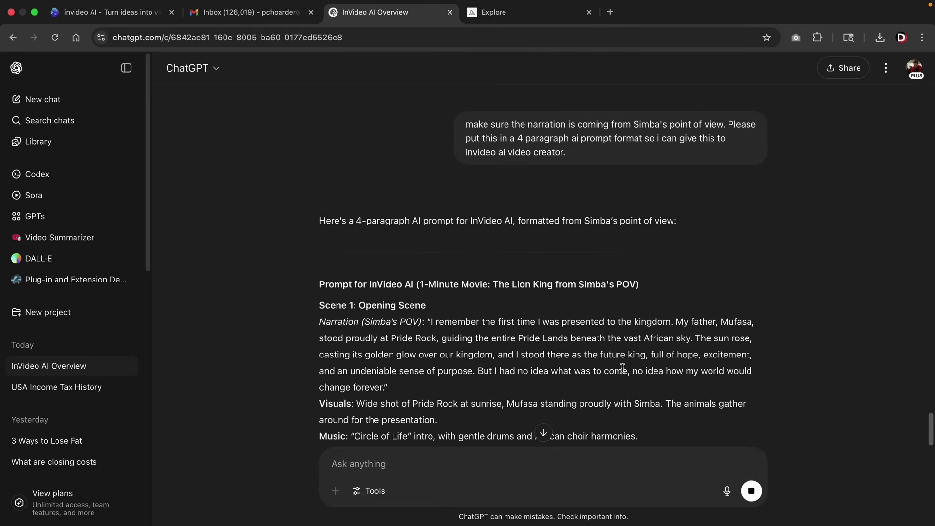
- Read through the four-scene Simba's-POV prompt, ending with 'The Return, Battle, and Triumph'
{"action": "scroll", "coordinate": [623, 367], "scroll_direction": "down", "scroll_amount": 5}
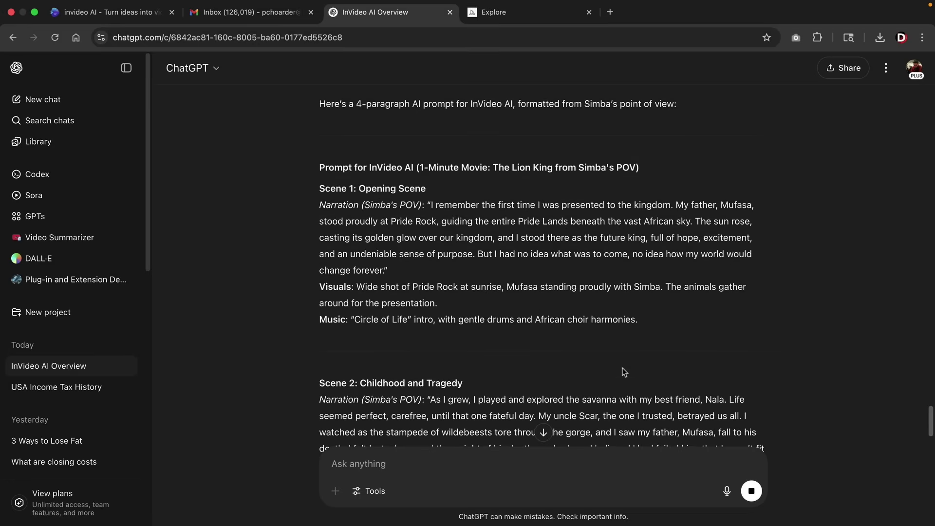
{"action": "scroll", "coordinate": [625, 372], "scroll_direction": "down", "scroll_amount": 3}
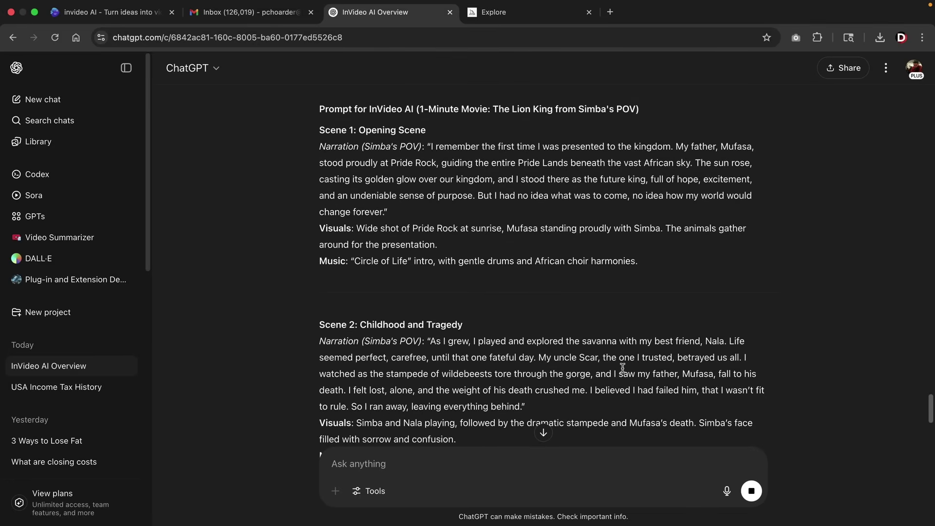
{"action": "scroll", "coordinate": [622, 367], "scroll_direction": "down", "scroll_amount": 3}
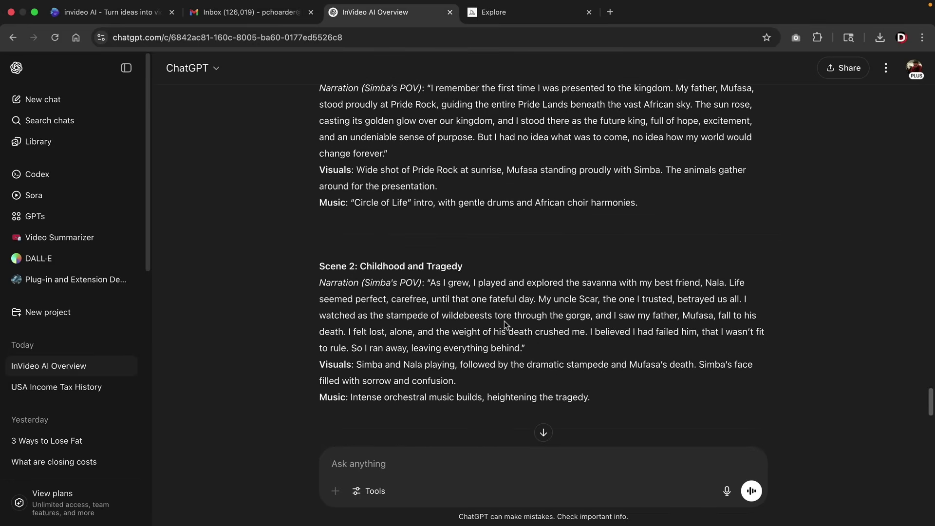
{"action": "scroll", "coordinate": [504, 320], "scroll_direction": "up", "scroll_amount": 5}
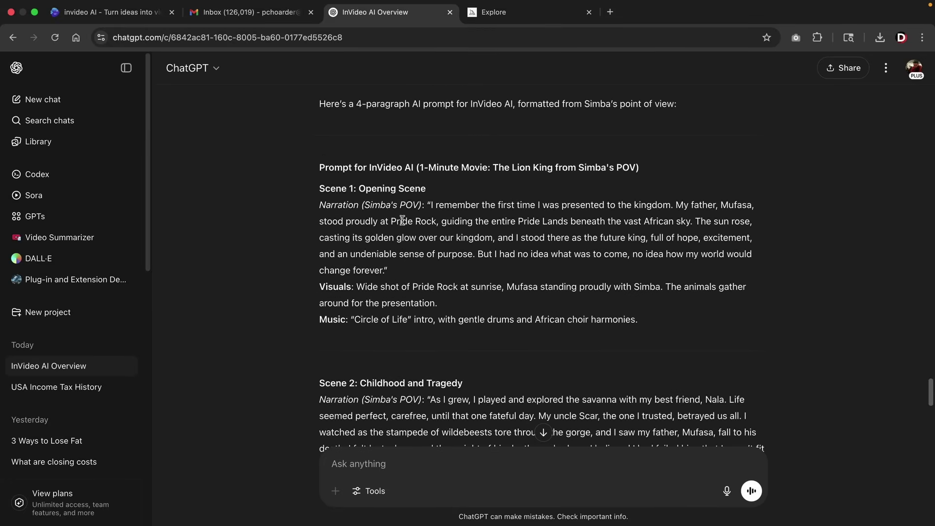
{"action": "scroll", "coordinate": [407, 229], "scroll_direction": "down", "scroll_amount": 2}
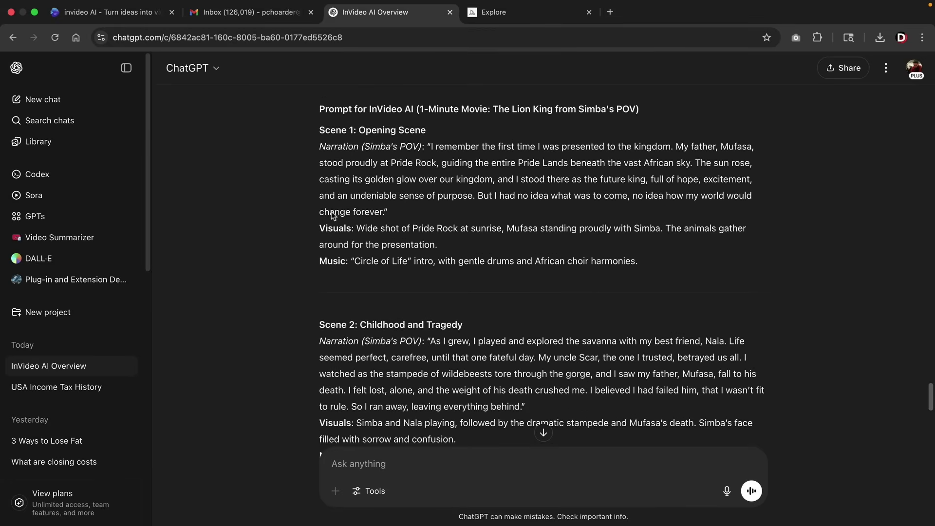
{"action": "left_click_drag", "start_coordinate": [326, 228], "coordinate": [346, 230]}
{"action": "scroll", "coordinate": [360, 251], "scroll_direction": "down", "scroll_amount": 3}
{"action": "scroll", "coordinate": [360, 252], "scroll_direction": "down", "scroll_amount": 15}
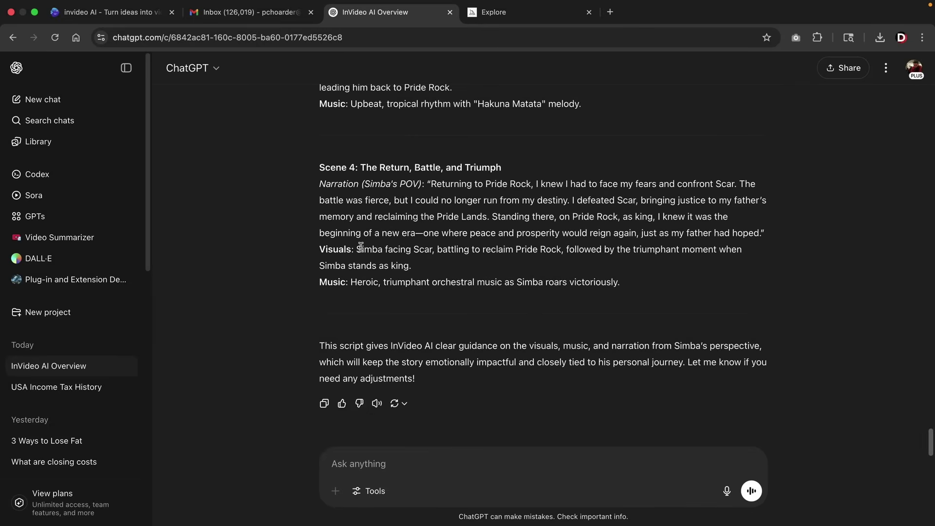
{"action": "scroll", "coordinate": [360, 247], "scroll_direction": "up", "scroll_amount": 2}
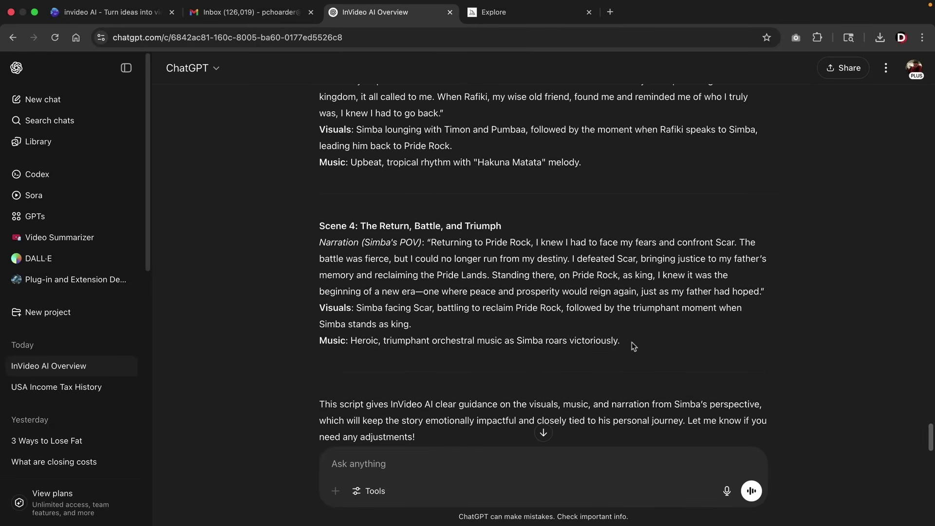
- Paste the Simba's-POV Lion King script into the prompt box (2732 characters)
{"action": "left_click_drag", "start_coordinate": [633, 346], "coordinate": [322, 254]}
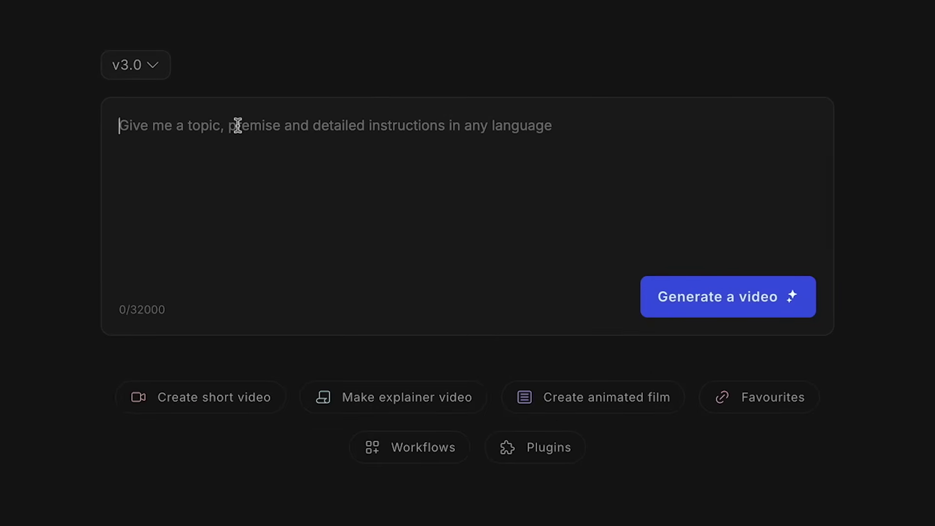
{"action": "key", "text": "ctrl+v"}
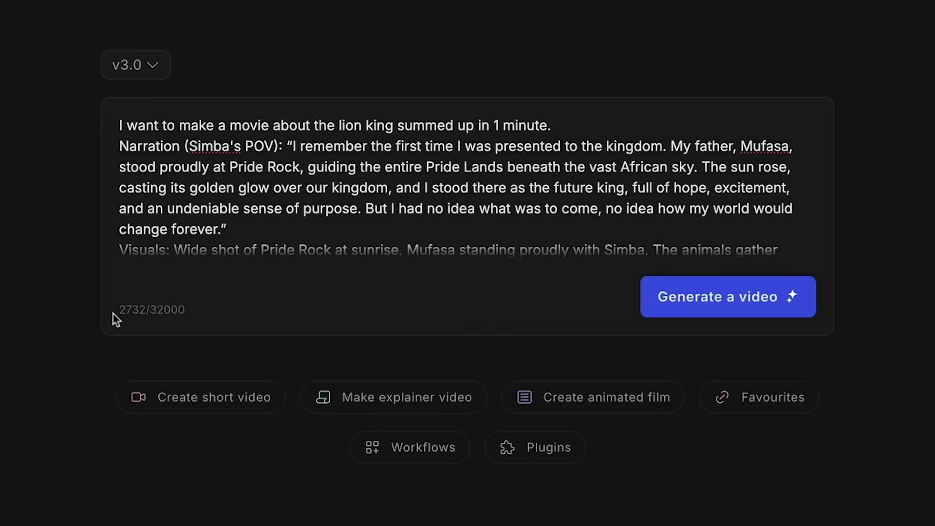
{"action": "left_click_drag", "start_coordinate": [118, 312], "coordinate": [189, 314]}
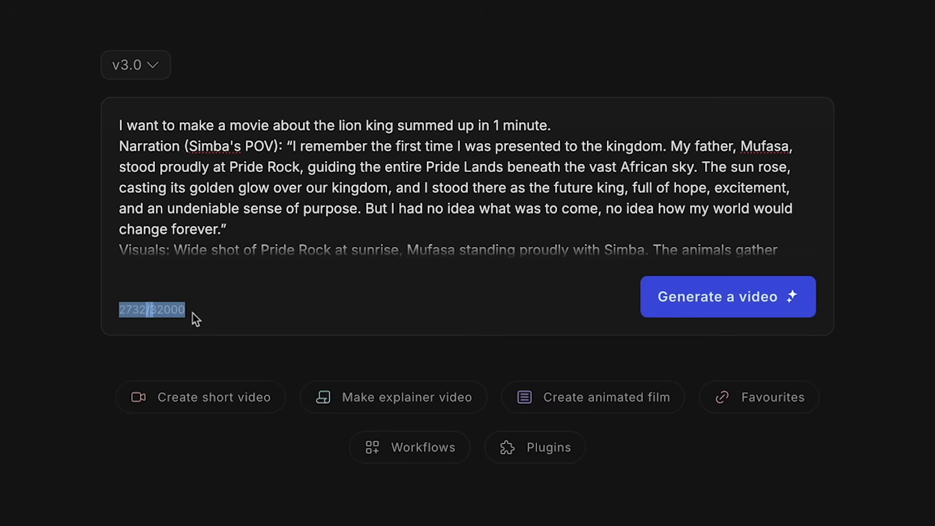
{"action": "left_click", "coordinate": [192, 306]}
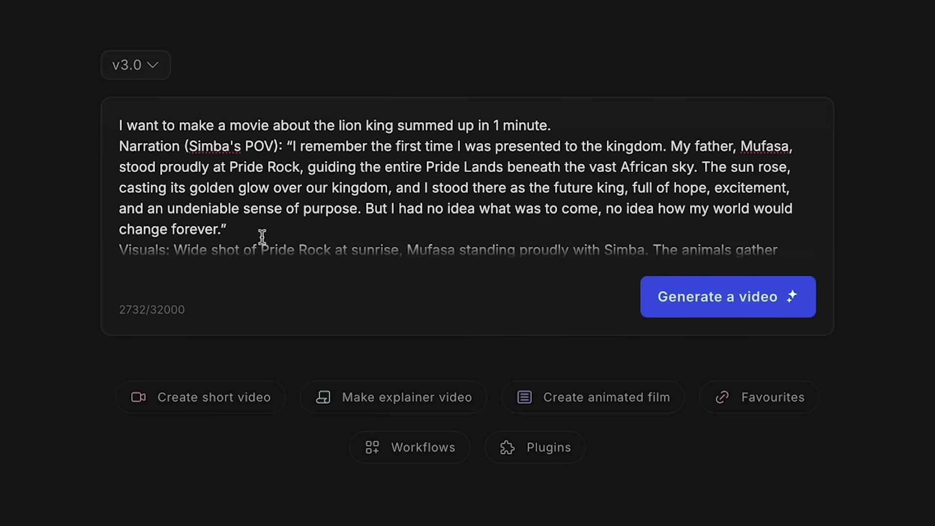
- Append the line 'Remember to put this in 16:9 Format.' after the script's final line
{"action": "scroll", "coordinate": [278, 237], "scroll_direction": "down", "scroll_amount": 10}
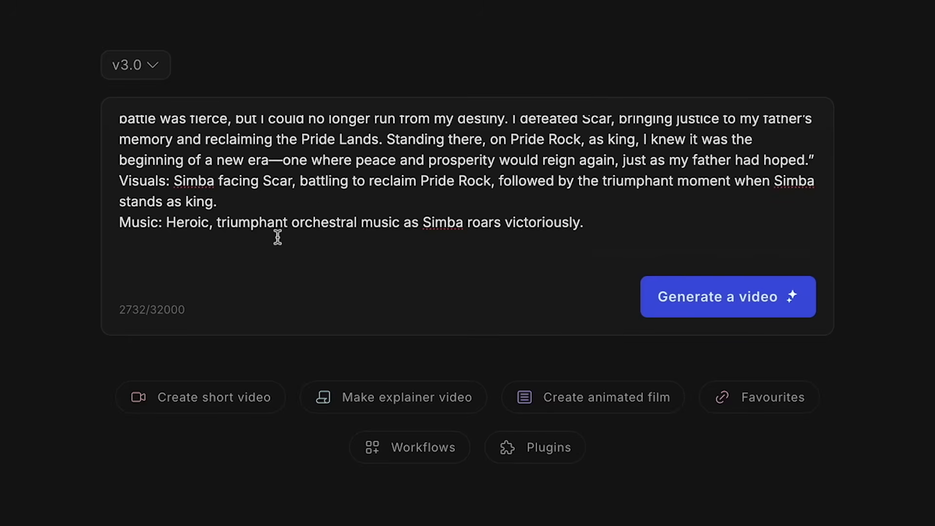
{"action": "left_click", "coordinate": [594, 225]}
{"action": "key", "text": "Return"}
{"action": "key", "text": "Return"}
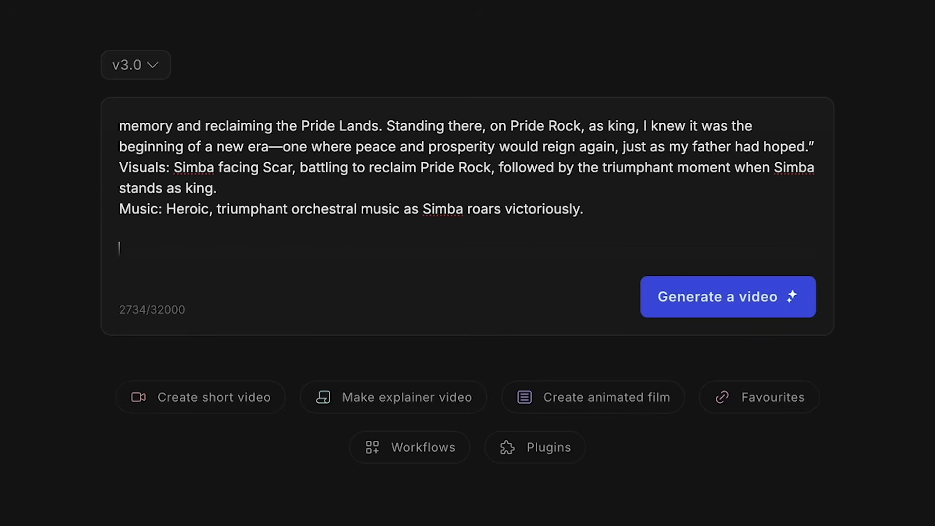
{"action": "type", "text": "Remember to put this in 16:9 Format."}
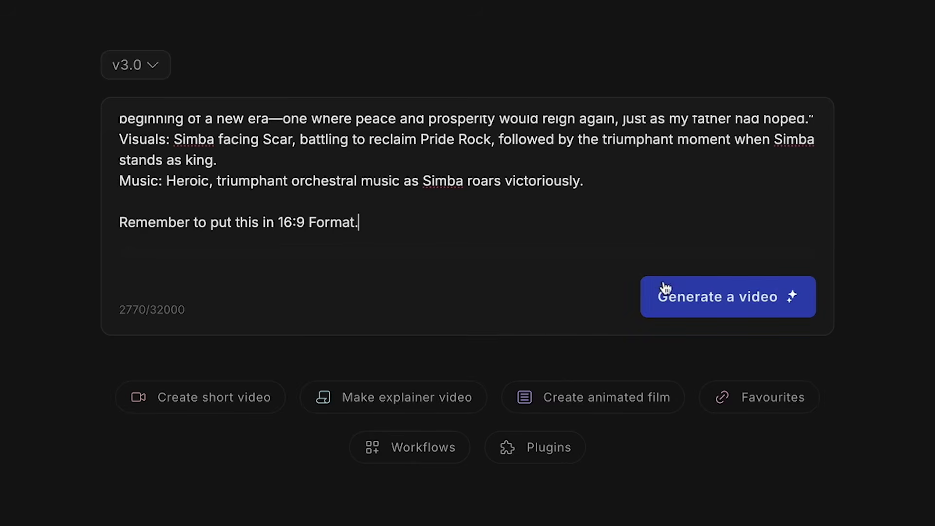
- Generate the video as Generative Media animation for a Disney Fans audience on YouTube
{"action": "left_click", "coordinate": [714, 298]}
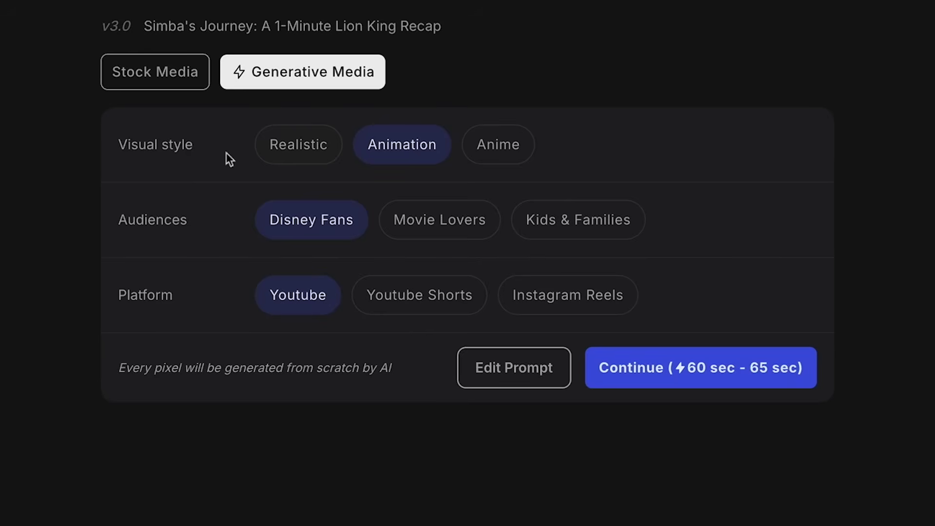
{"action": "left_click_drag", "start_coordinate": [183, 163], "coordinate": [168, 151]}
{"action": "left_click_drag", "start_coordinate": [164, 220], "coordinate": [175, 295]}
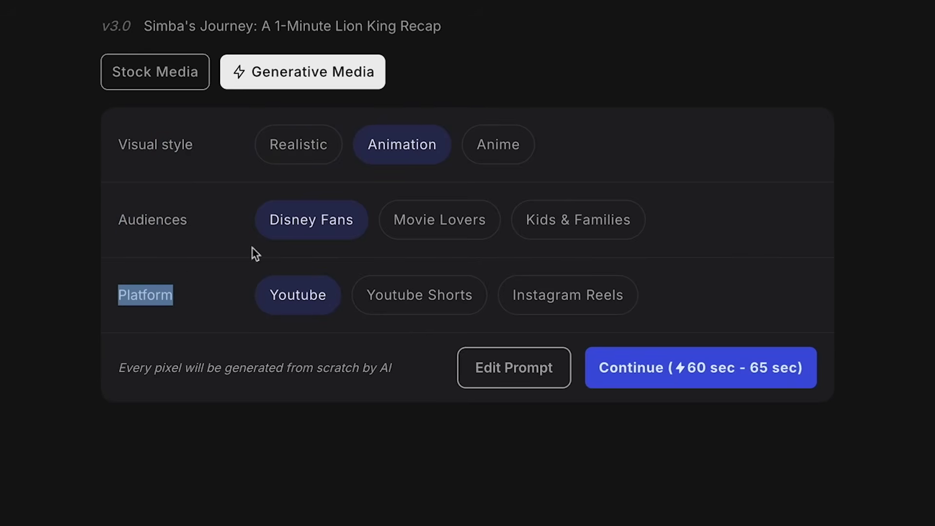
{"action": "left_click", "coordinate": [413, 147]}
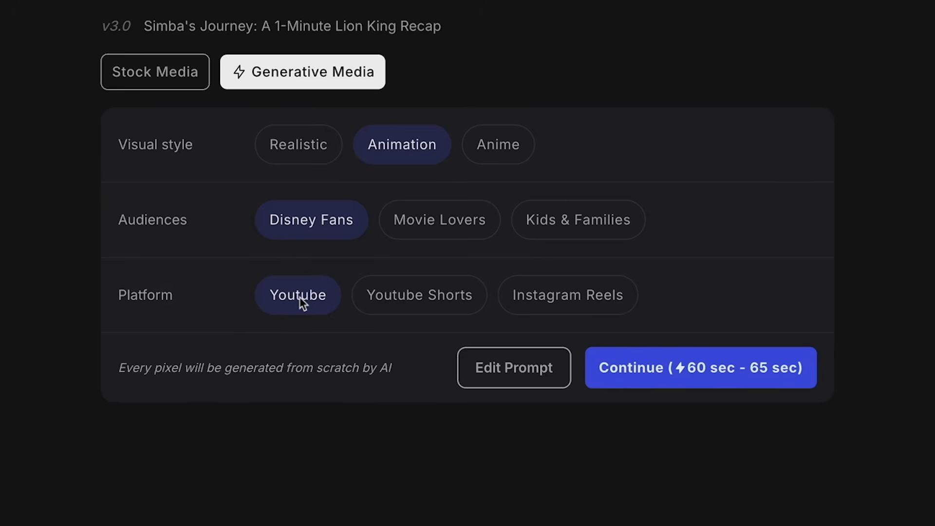
{"action": "left_click", "coordinate": [662, 380]}
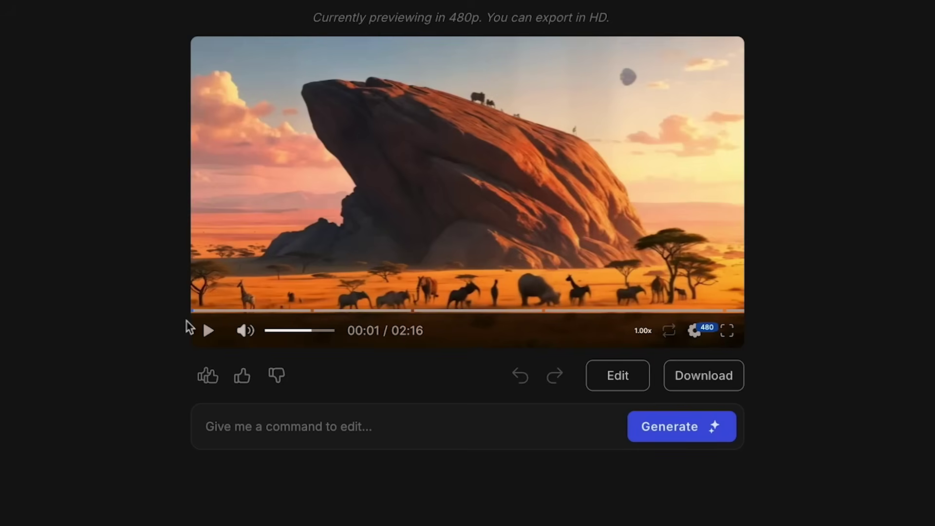
- Play the 2:16 Simba's Journey preview with the volume turned down
{"action": "left_click", "coordinate": [208, 331]}
{"action": "left_click", "coordinate": [280, 331]}
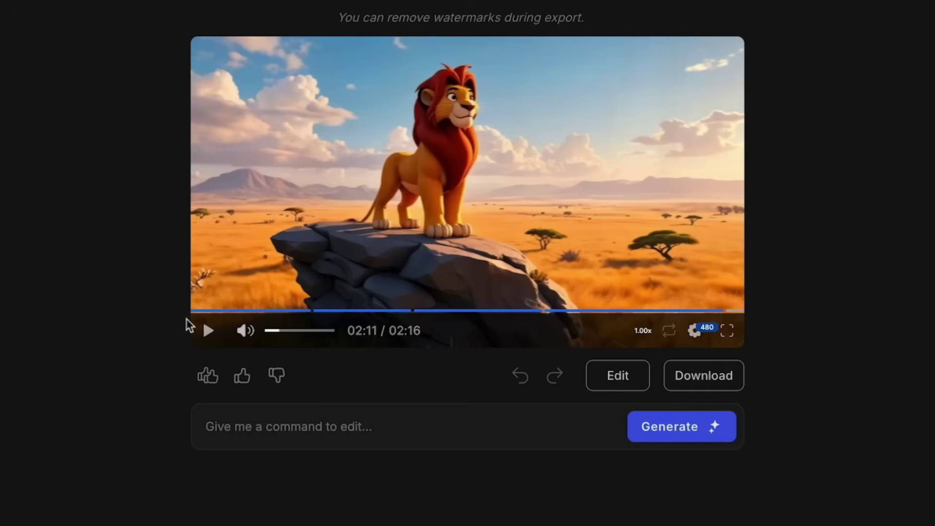
- Open the Simba's Journey video editor and look through its Script and Media tabs
{"action": "left_click", "coordinate": [606, 376]}
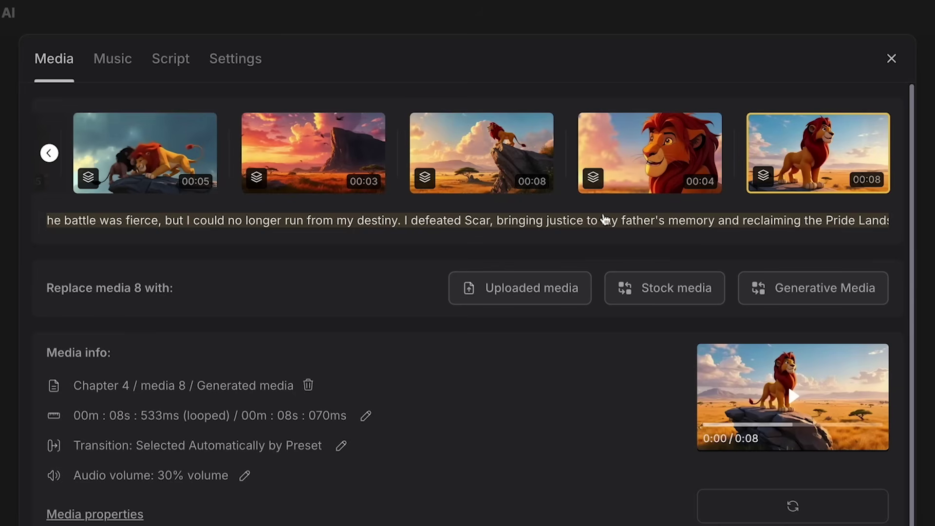
{"action": "left_click", "coordinate": [176, 64]}
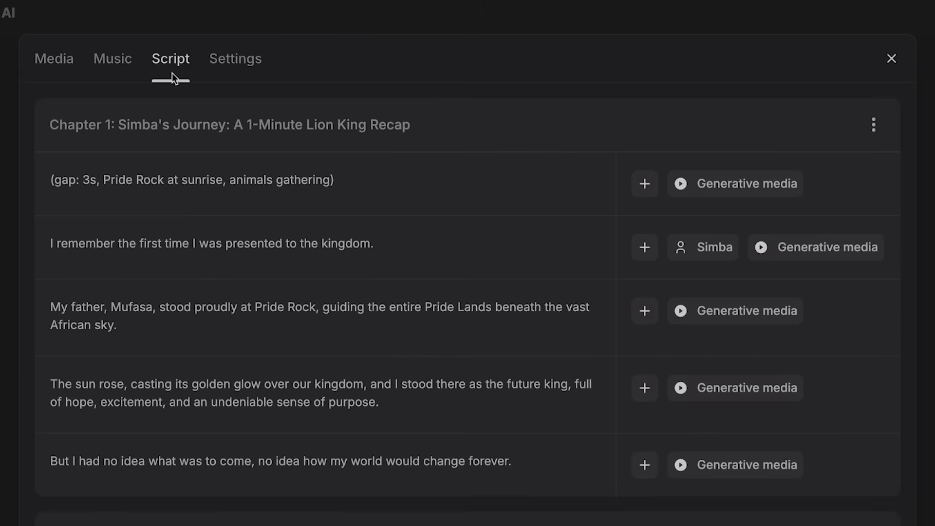
{"action": "left_click", "coordinate": [69, 61]}
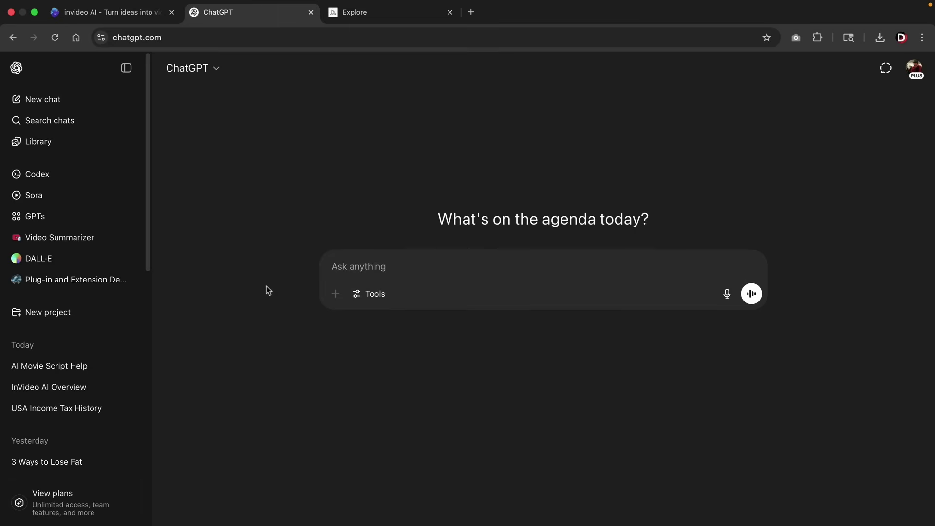
- Paste the Blade 4 movie request into a new ChatGPT message
{"action": "left_click", "coordinate": [367, 263]}
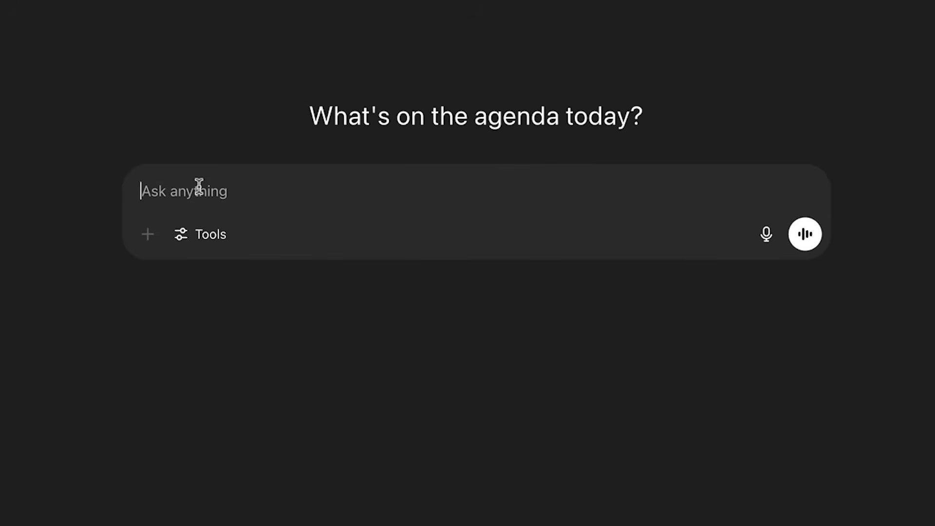
{"action": "key", "text": "ctrl+v"}
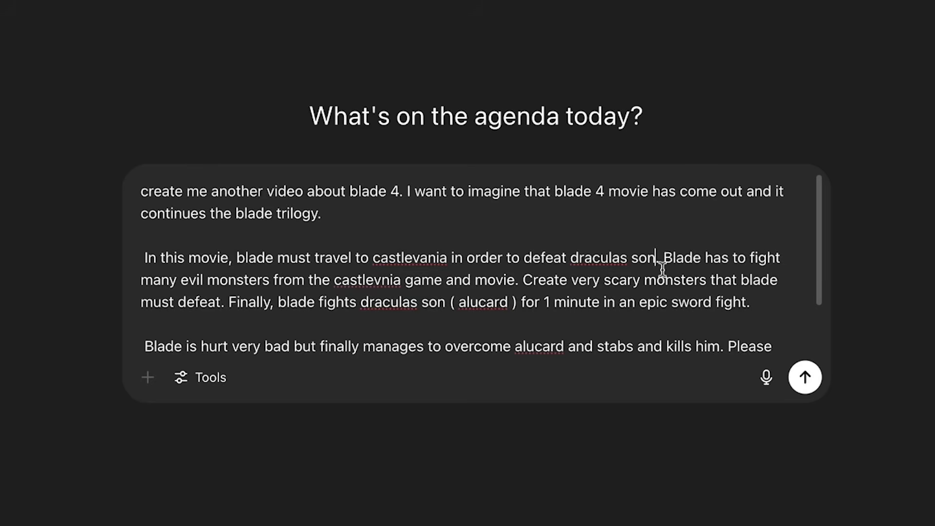
{"action": "scroll", "coordinate": [662, 268], "scroll_direction": "down", "scroll_amount": 3}
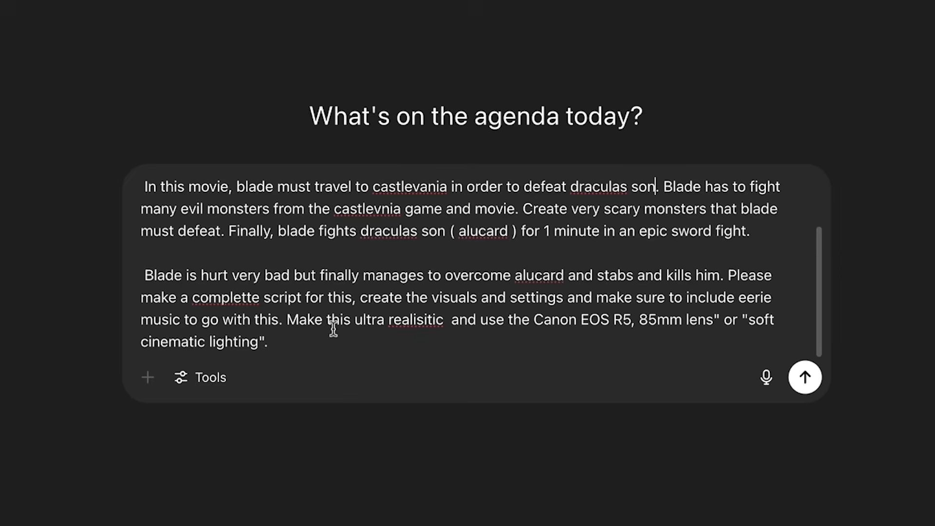
- Check the request's ultra-realistic camera style sentence and closing style instructions
{"action": "left_click_drag", "start_coordinate": [284, 320], "coordinate": [686, 320]}
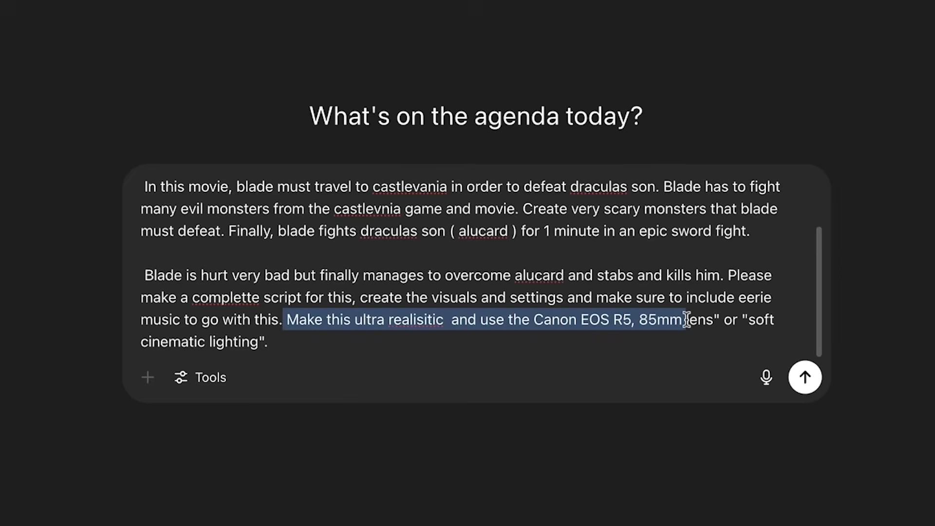
{"action": "left_click", "coordinate": [699, 338]}
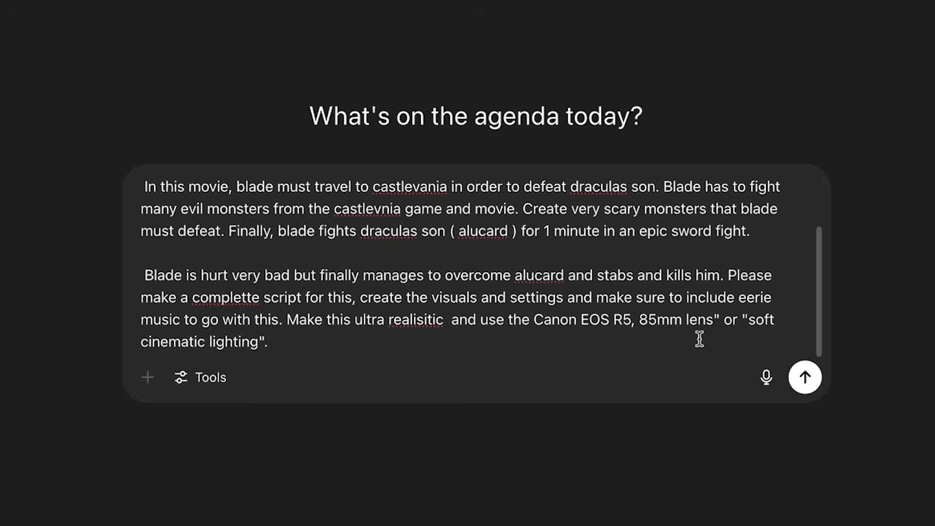
{"action": "left_click_drag", "start_coordinate": [285, 320], "coordinate": [296, 338]}
{"action": "left_click", "coordinate": [296, 338]}
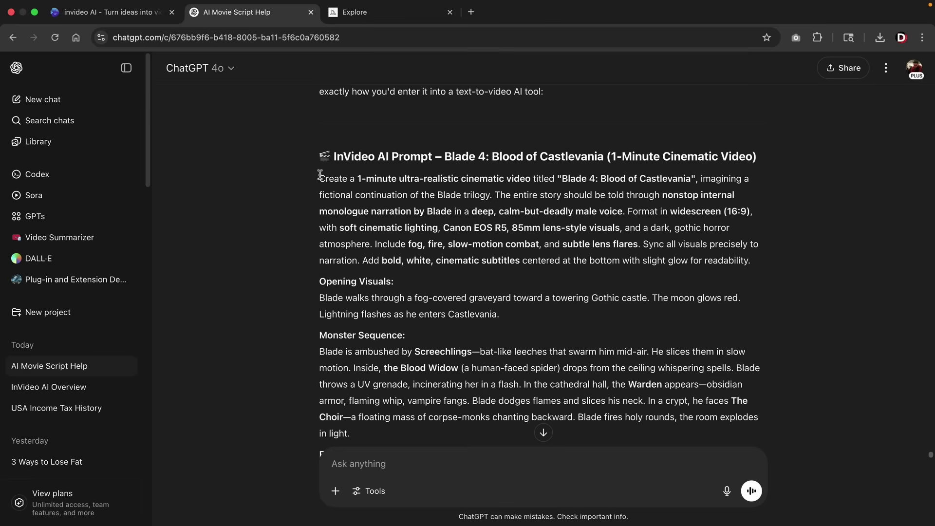
- Read through ChatGPT's Blade 4 prompt, including its Monster Sequence and Final Duel Scene sections
{"action": "left_click_drag", "start_coordinate": [320, 175], "coordinate": [520, 258]}
{"action": "left_click", "coordinate": [520, 257]}
{"action": "scroll", "coordinate": [449, 239], "scroll_direction": "down", "scroll_amount": 2}
{"action": "left_click_drag", "start_coordinate": [326, 224], "coordinate": [395, 225]}
{"action": "scroll", "coordinate": [406, 235], "scroll_direction": "down", "scroll_amount": 4}
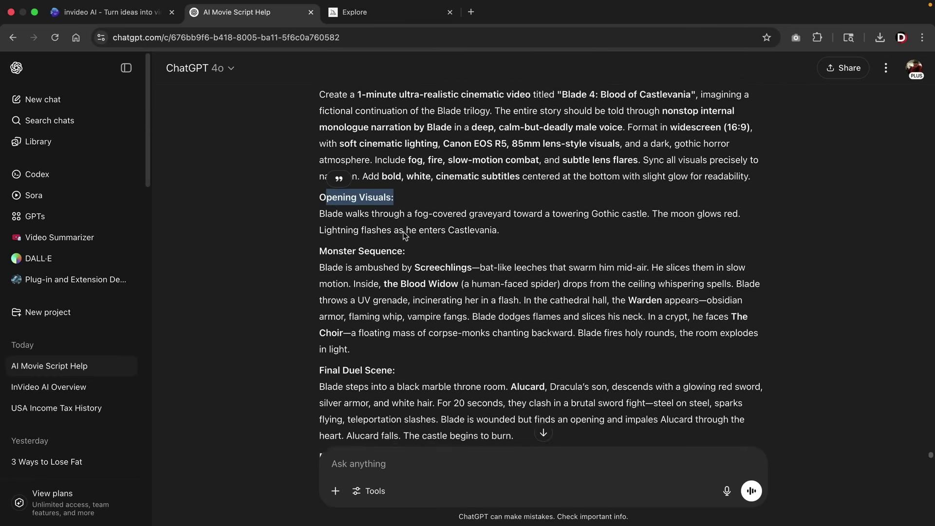
{"action": "left_click_drag", "start_coordinate": [352, 162], "coordinate": [412, 160]}
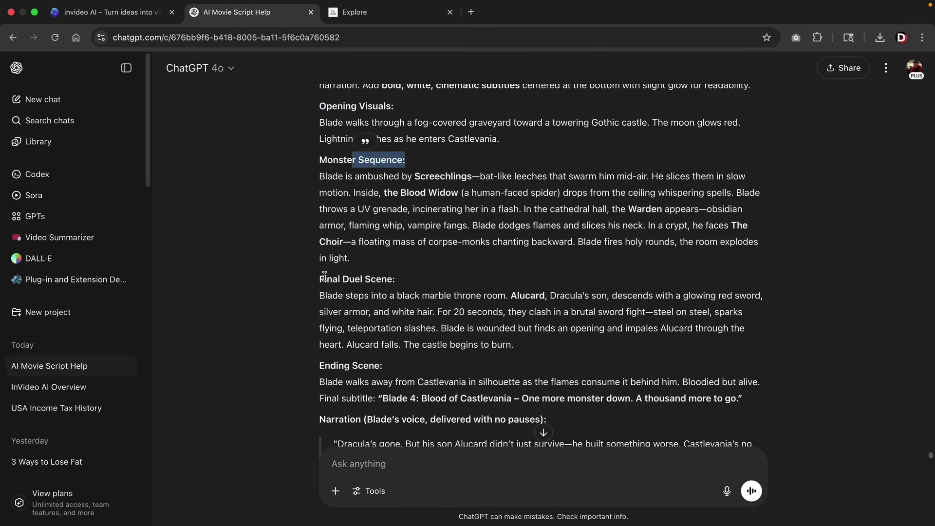
{"action": "left_click_drag", "start_coordinate": [325, 278], "coordinate": [395, 279]}
{"action": "scroll", "coordinate": [359, 293], "scroll_direction": "down", "scroll_amount": 5}
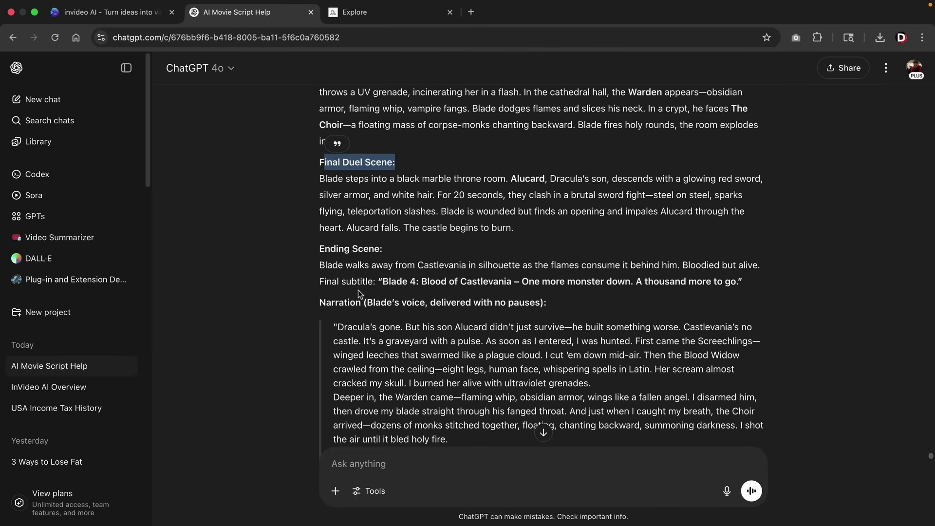
{"action": "scroll", "coordinate": [359, 292], "scroll_direction": "down", "scroll_amount": 4}
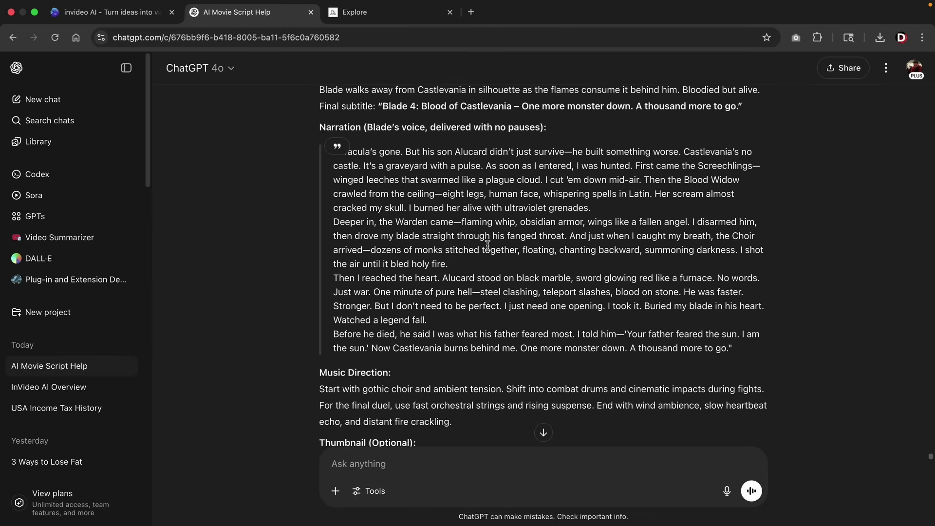
{"action": "scroll", "coordinate": [487, 245], "scroll_direction": "down", "scroll_amount": 1}
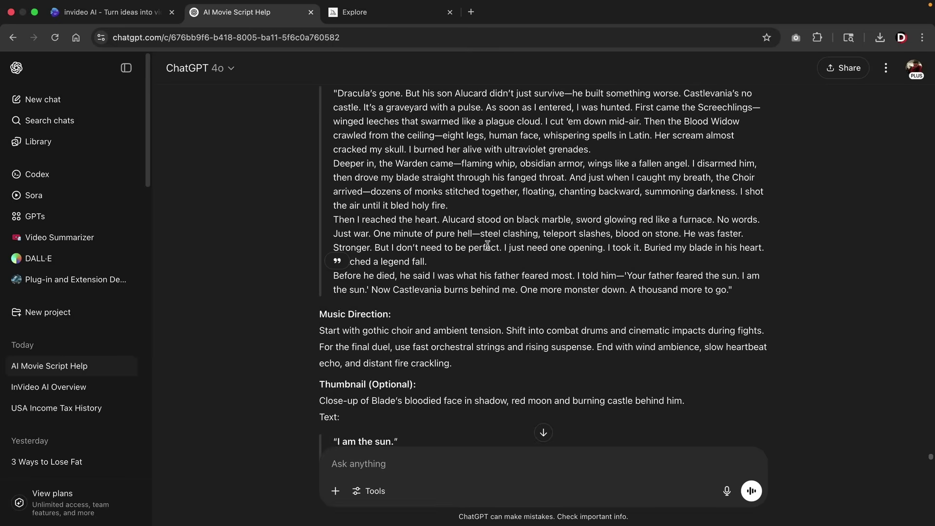
{"action": "scroll", "coordinate": [488, 245], "scroll_direction": "down", "scroll_amount": 1}
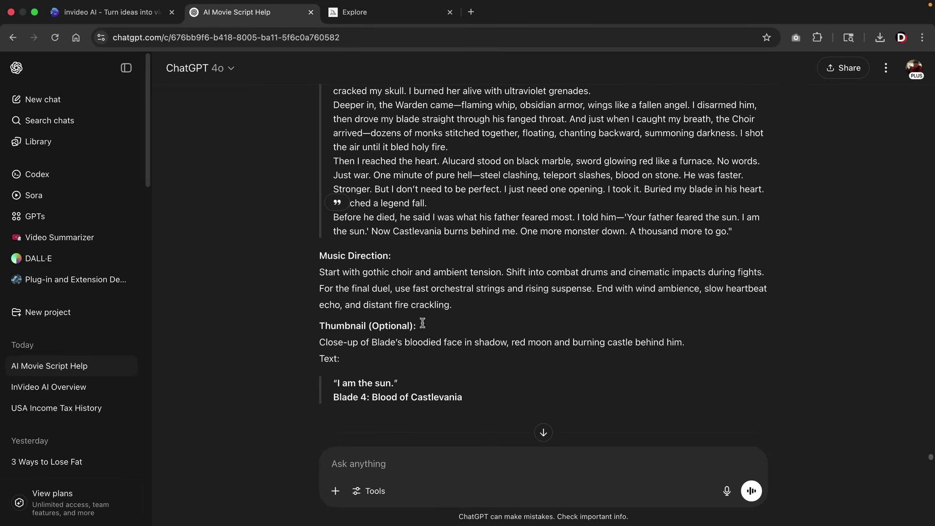
{"action": "scroll", "coordinate": [501, 350], "scroll_direction": "up", "scroll_amount": 5}
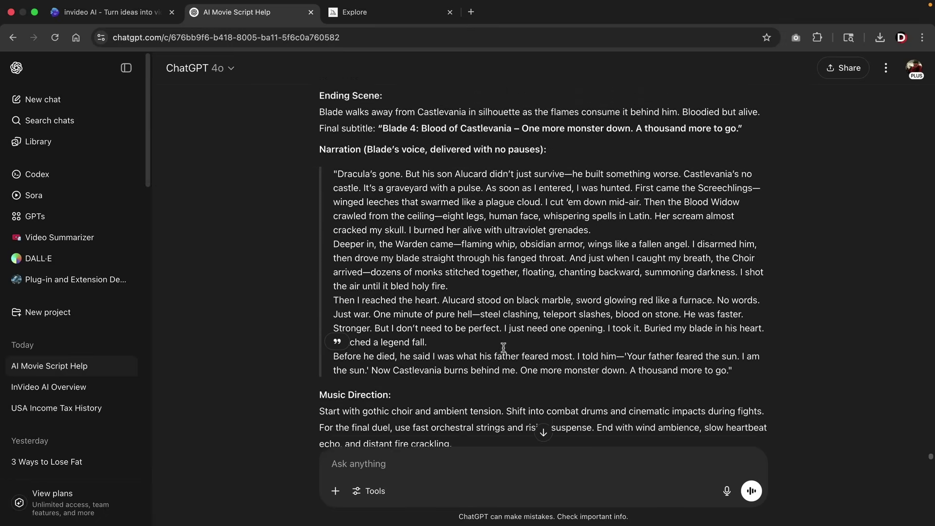
{"action": "scroll", "coordinate": [503, 348], "scroll_direction": "up", "scroll_amount": 1}
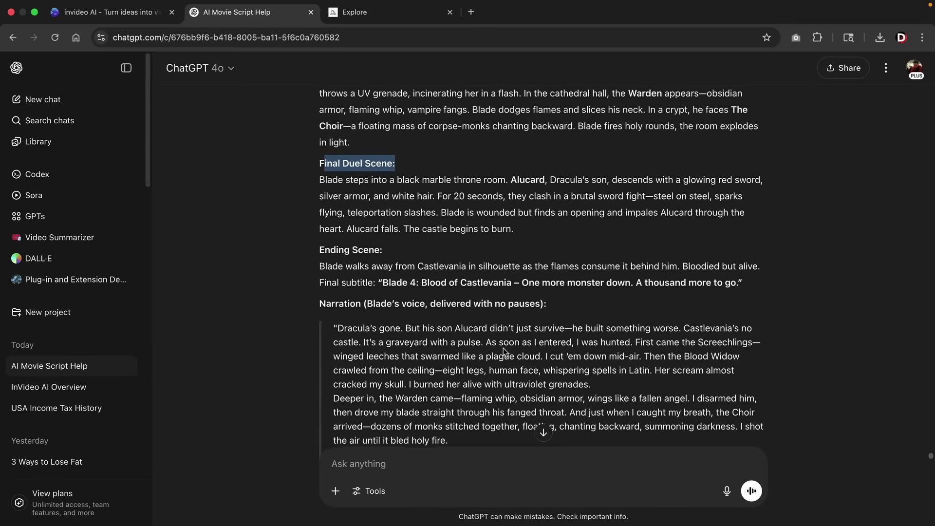
{"action": "scroll", "coordinate": [504, 347], "scroll_direction": "up", "scroll_amount": 1}
{"action": "scroll", "coordinate": [503, 348], "scroll_direction": "up", "scroll_amount": 1}
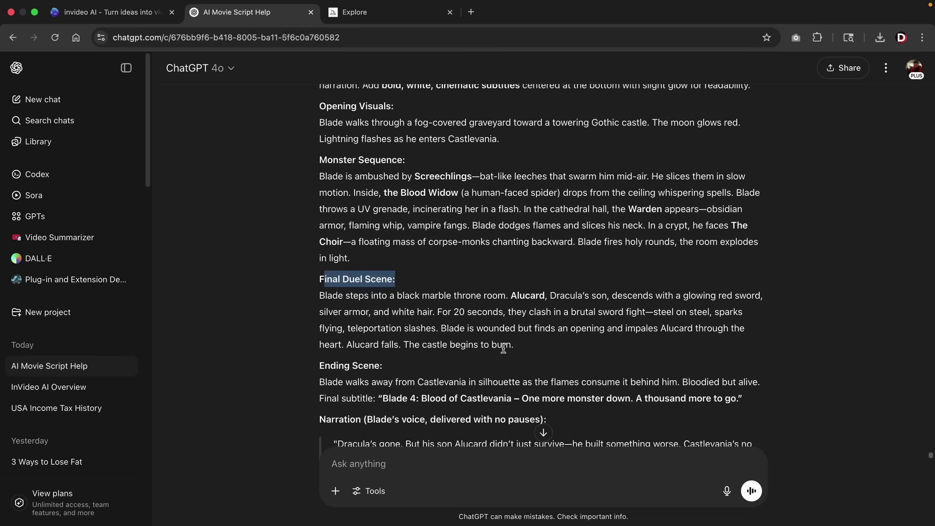
{"action": "scroll", "coordinate": [504, 348], "scroll_direction": "up", "scroll_amount": 1}
{"action": "scroll", "coordinate": [503, 347], "scroll_direction": "up", "scroll_amount": 1}
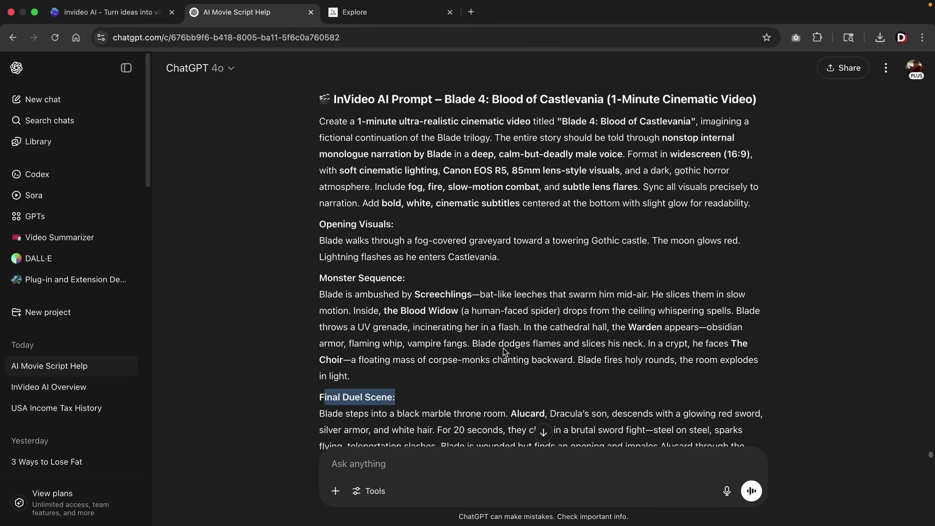
{"action": "scroll", "coordinate": [502, 316], "scroll_direction": "up", "scroll_amount": 1}
{"action": "scroll", "coordinate": [497, 235], "scroll_direction": "down", "scroll_amount": 1}
{"action": "scroll", "coordinate": [499, 235], "scroll_direction": "down", "scroll_amount": 1}
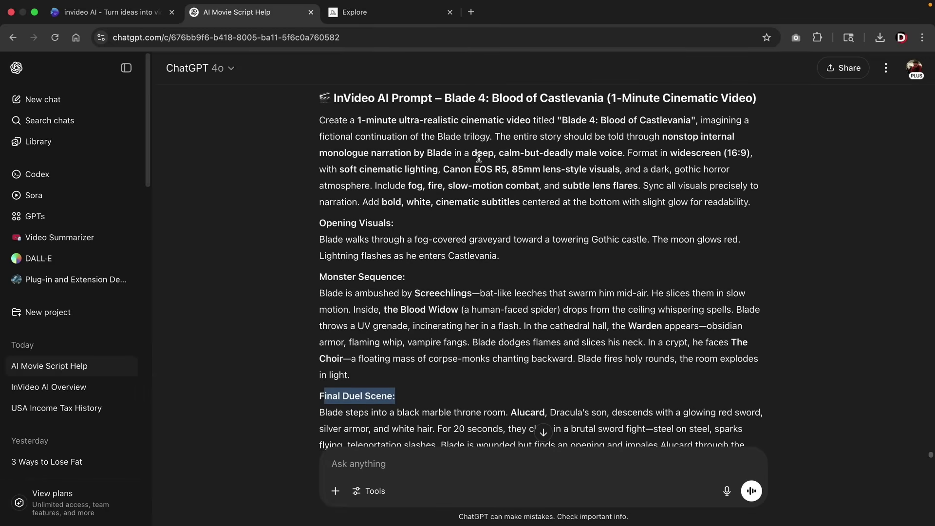
{"action": "left_click", "coordinate": [473, 295]}
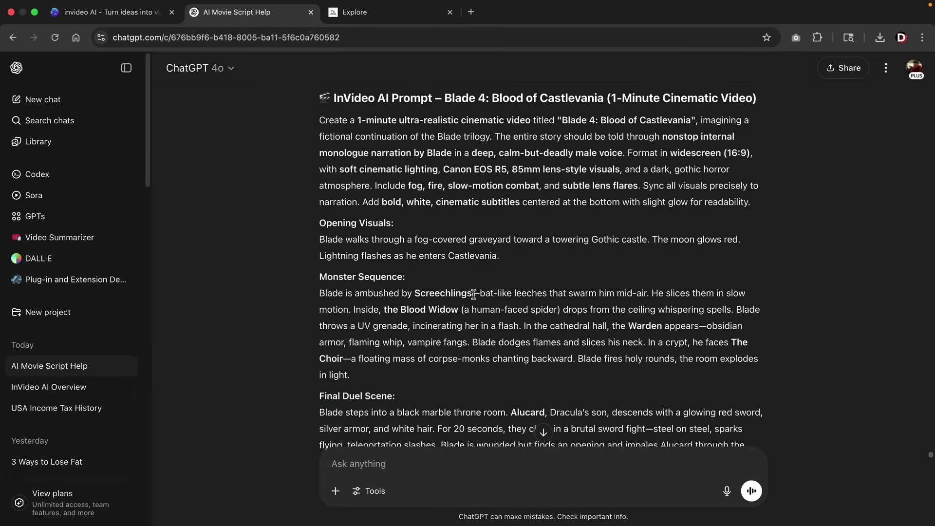
- Paste the Blade 4 prompt into invideo AI's prompt box and generate the video
{"action": "key", "text": "ctrl+shift+Tab"}
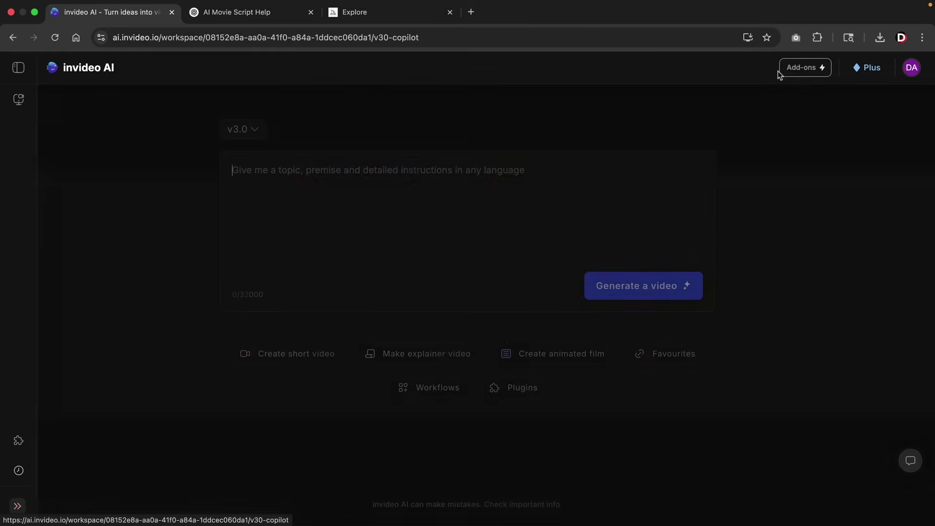
{"action": "right_click", "coordinate": [280, 166]}
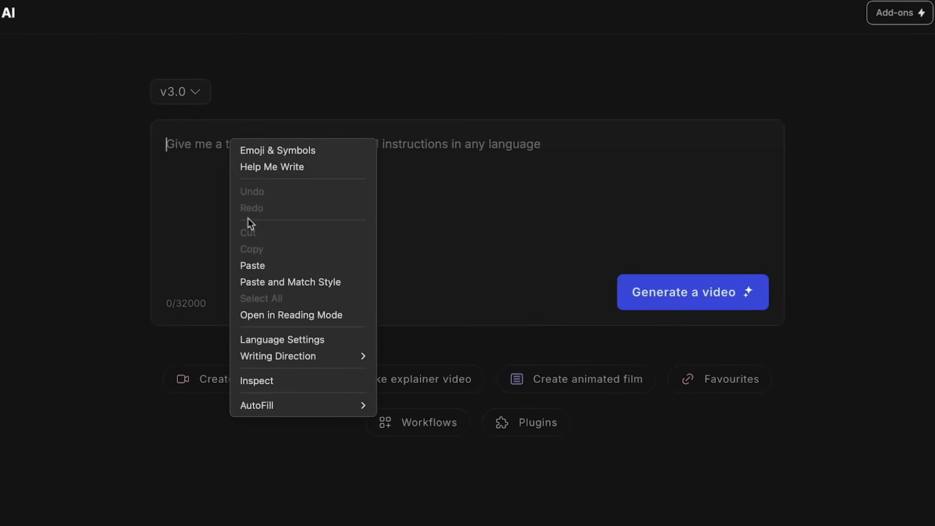
{"action": "left_click", "coordinate": [256, 266]}
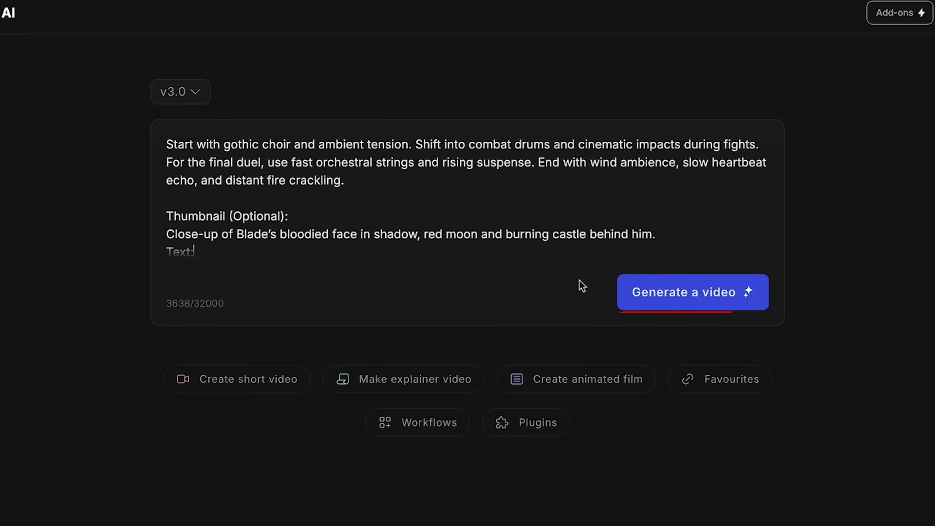
{"action": "left_click", "coordinate": [662, 304]}
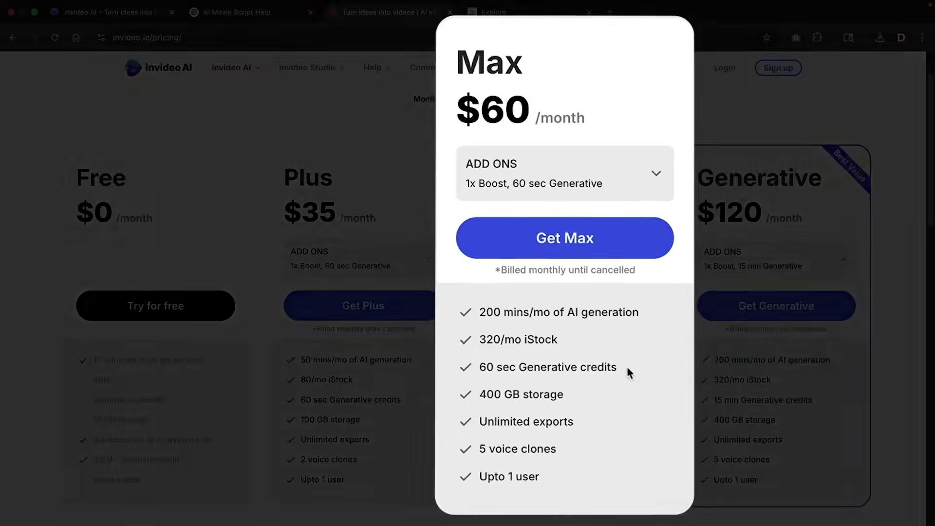
{"action": "left_click_drag", "start_coordinate": [623, 366], "coordinate": [477, 368]}
{"action": "left_click", "coordinate": [487, 360]}
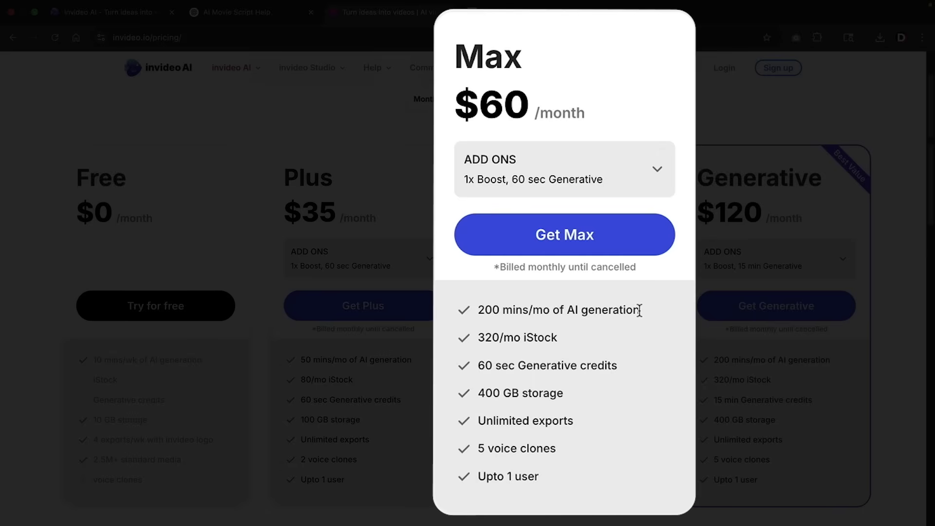
{"action": "left_click_drag", "start_coordinate": [632, 309], "coordinate": [481, 308]}
{"action": "left_click", "coordinate": [481, 308]}
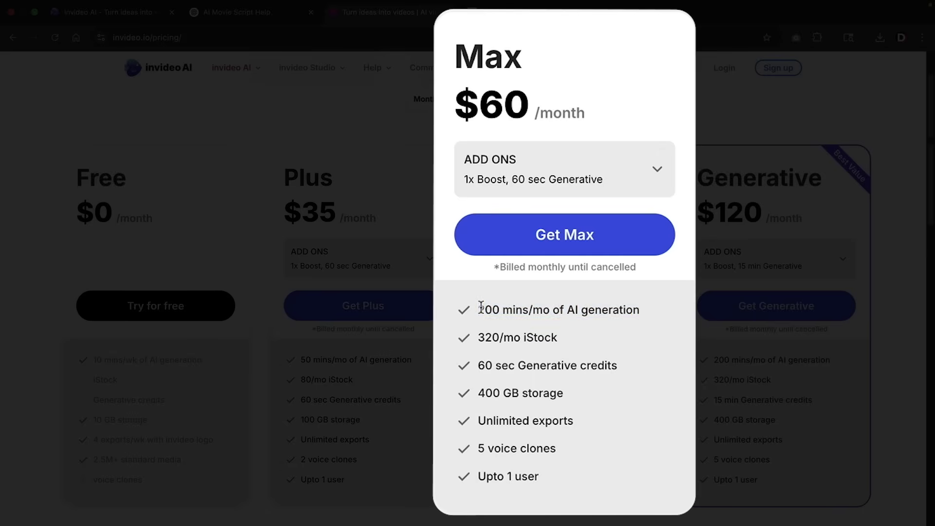